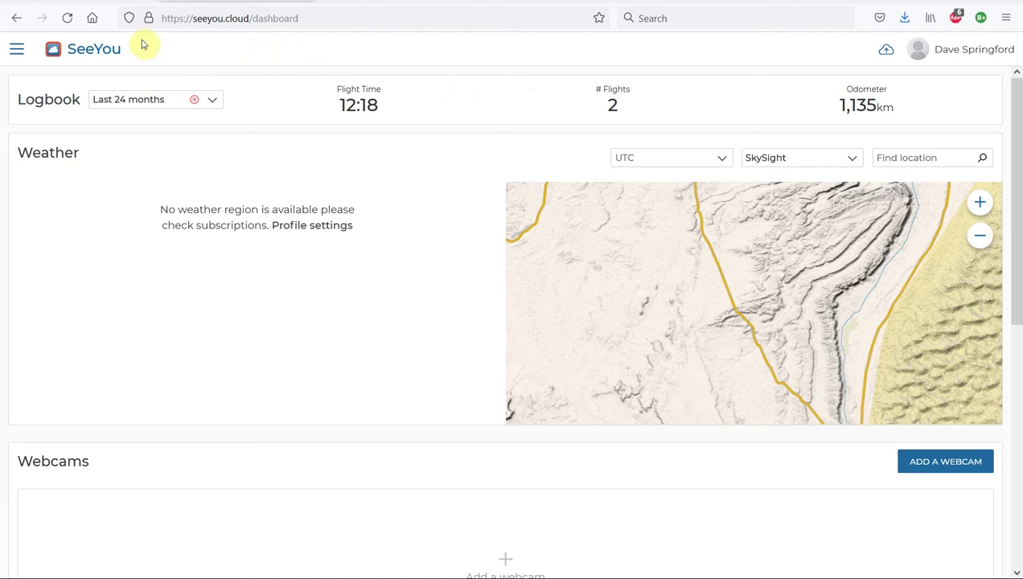
Switch to the connect.lxnav.com tab with the LXNAV Connect services list
{"action": "left_click", "coordinate": [68, 3]}
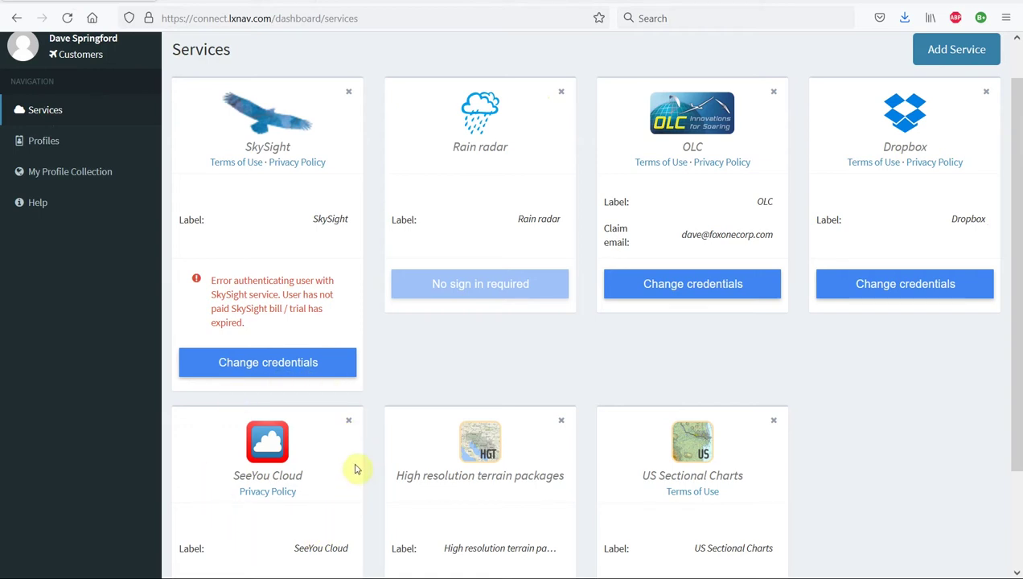
Review the Add Service provider list, close it without adding anything, and return to seeyou.cloud
{"action": "left_click", "coordinate": [951, 51]}
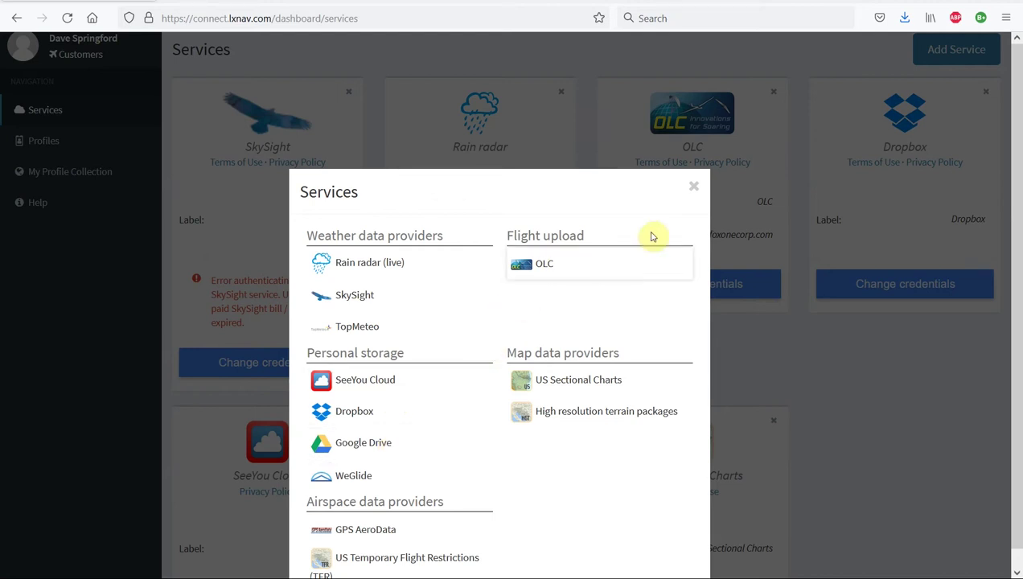
{"action": "left_click", "coordinate": [692, 191]}
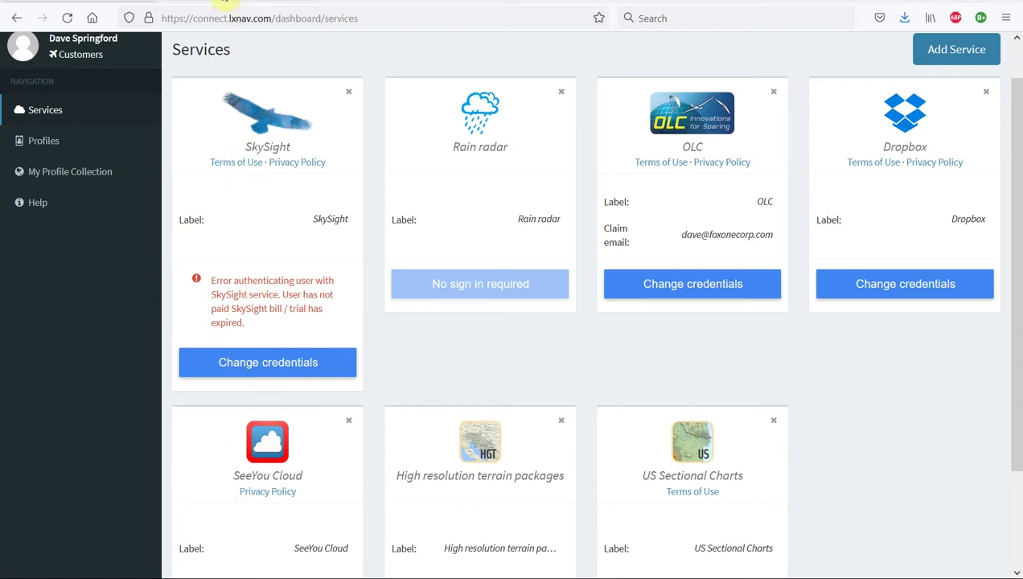
{"action": "left_click", "coordinate": [228, 3]}
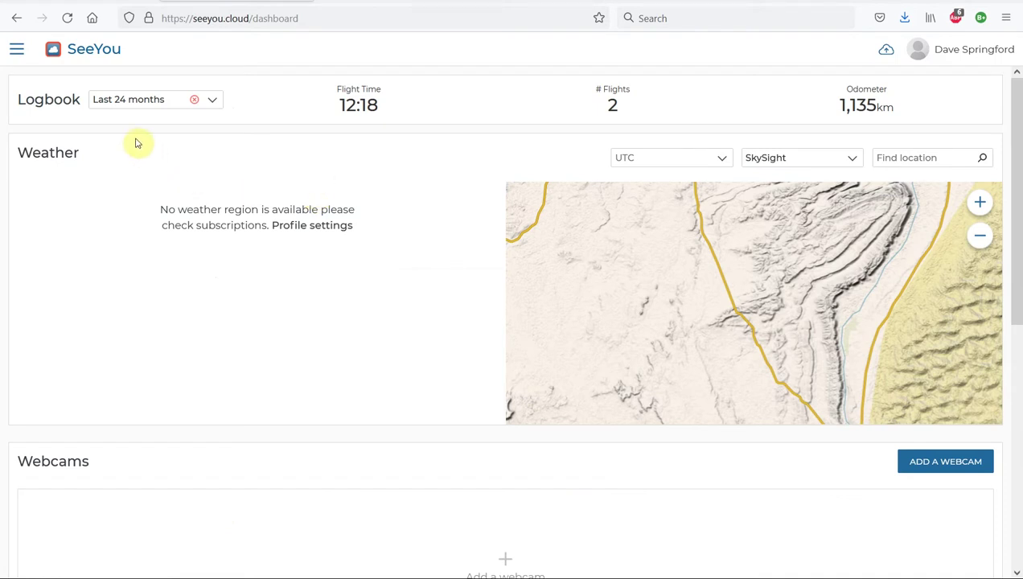
Visit the XC Planner and Upload pages from the menu, ending back in XC Planner
{"action": "left_click", "coordinate": [16, 51]}
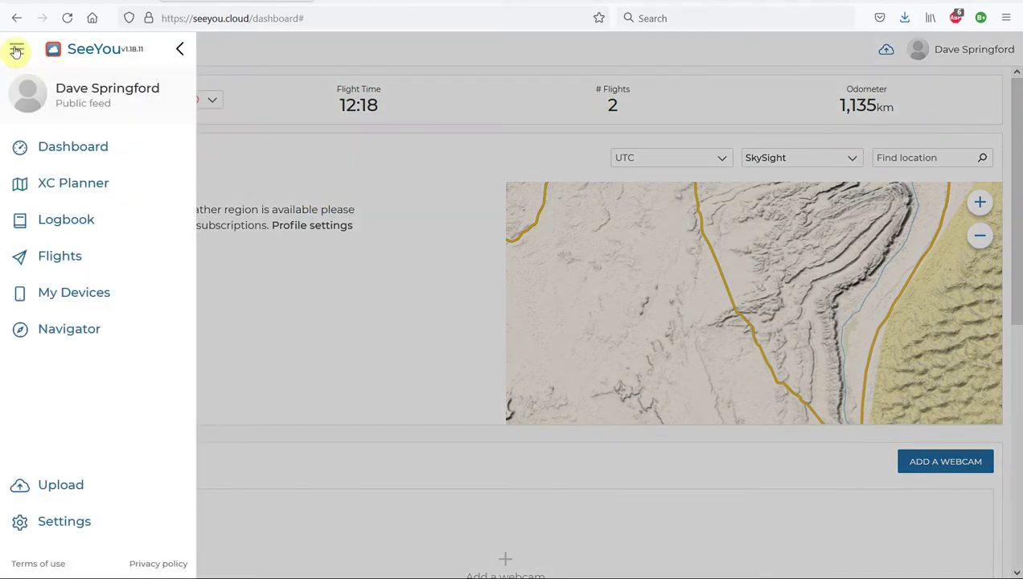
{"action": "left_click", "coordinate": [51, 192]}
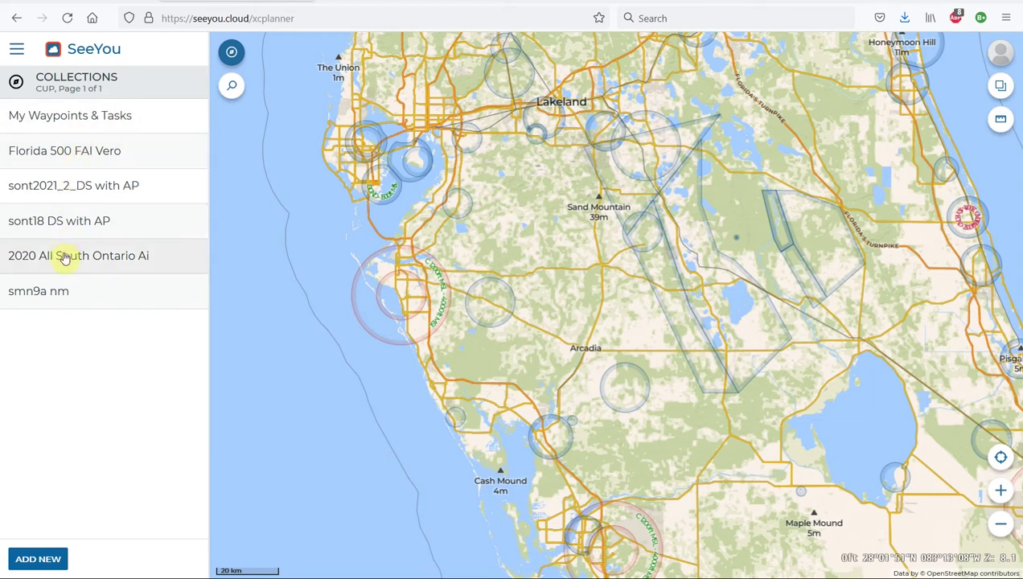
{"action": "left_click", "coordinate": [19, 50]}
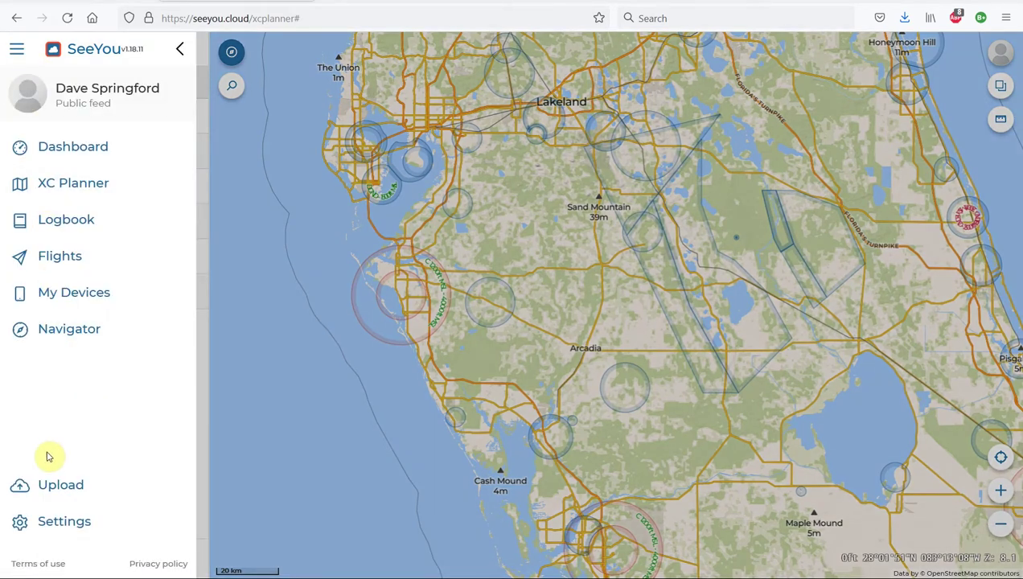
{"action": "left_click", "coordinate": [58, 485]}
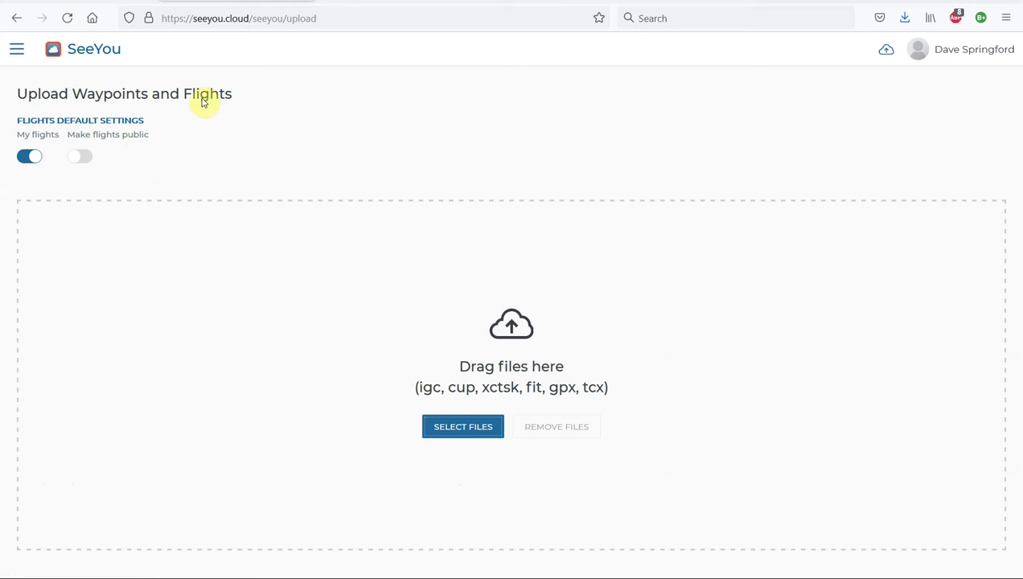
{"action": "left_click", "coordinate": [18, 50]}
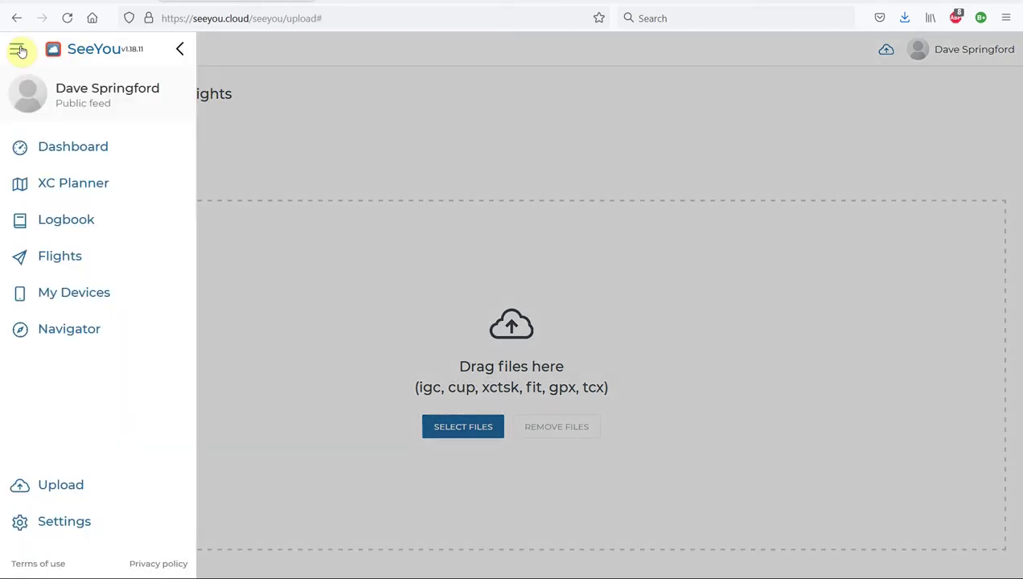
{"action": "left_click", "coordinate": [50, 194]}
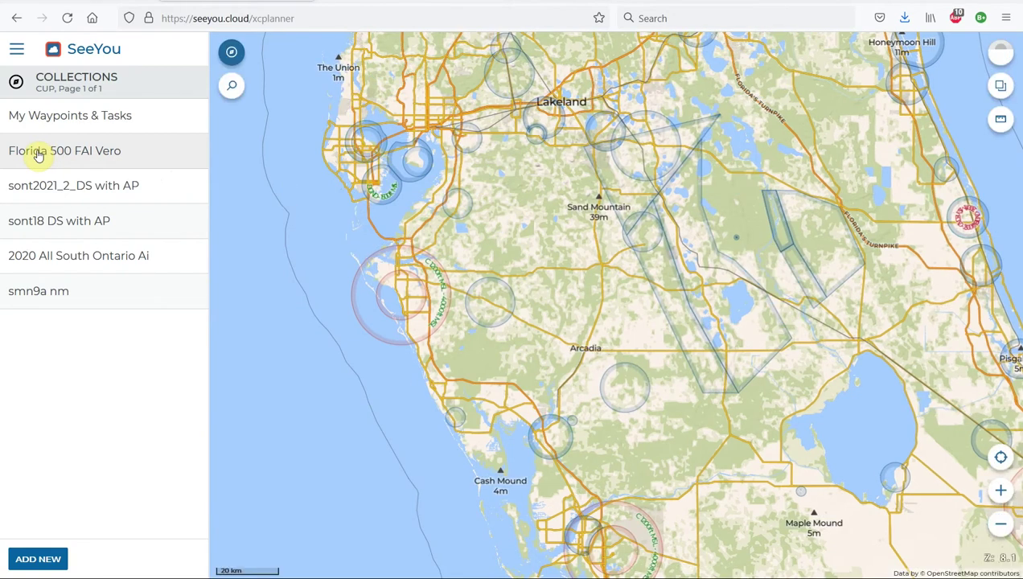
Open Florida 500 FAI Vero, scan its waypoint list, then add a new empty task
{"action": "left_click", "coordinate": [38, 153]}
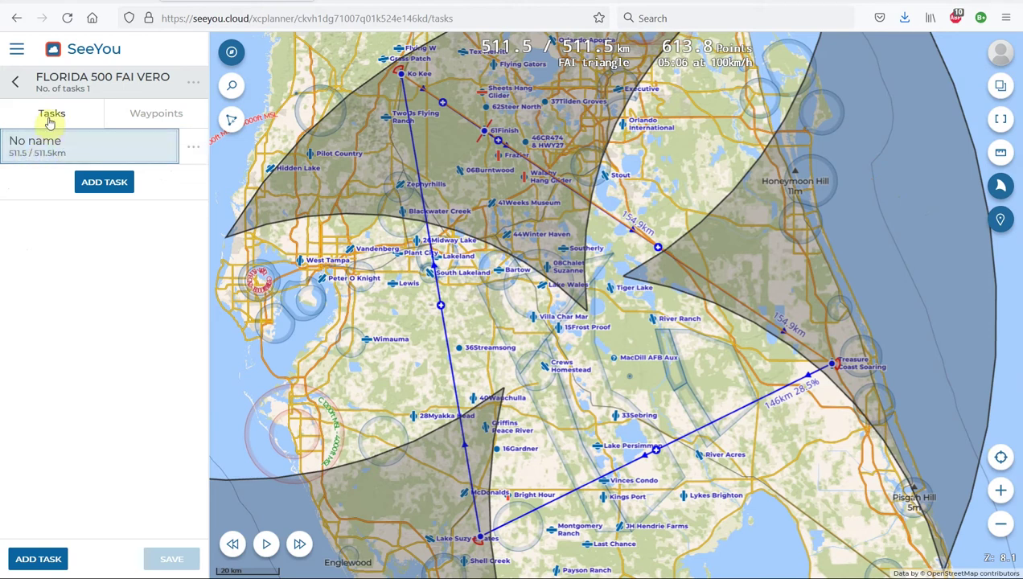
{"action": "left_click", "coordinate": [148, 117]}
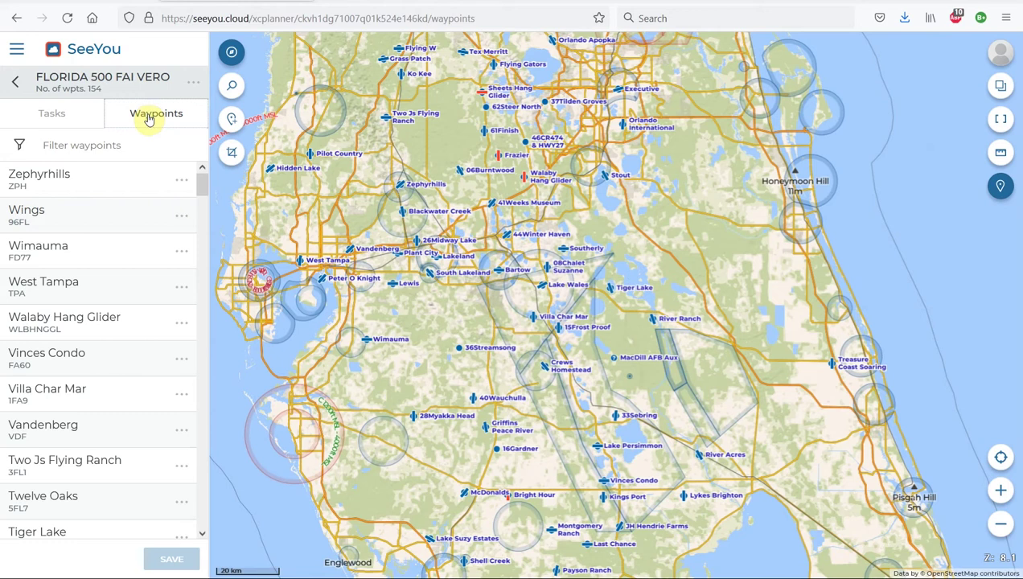
{"action": "left_click_drag", "start_coordinate": [202, 183], "coordinate": [187, 446]}
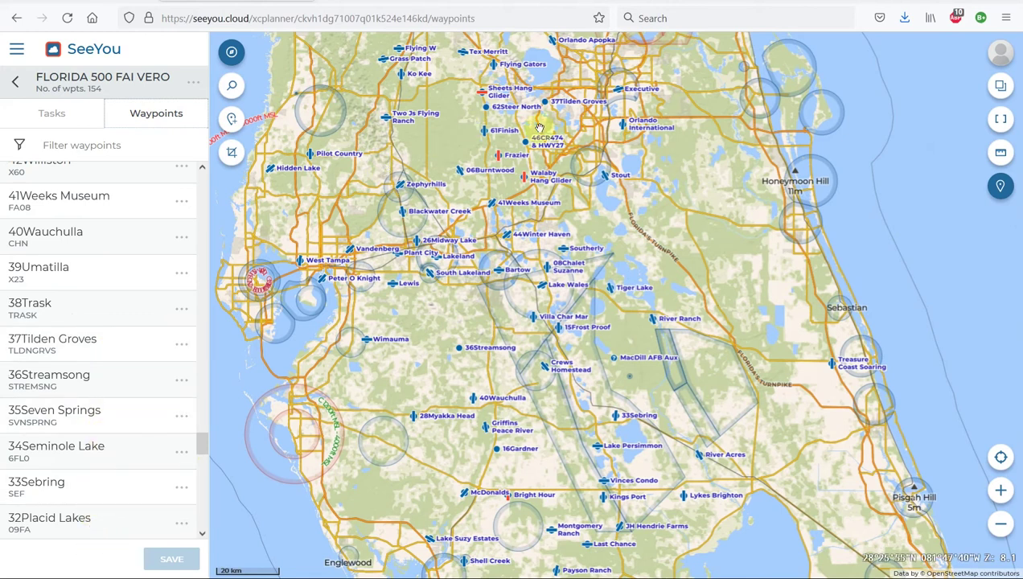
{"action": "left_click", "coordinate": [51, 114]}
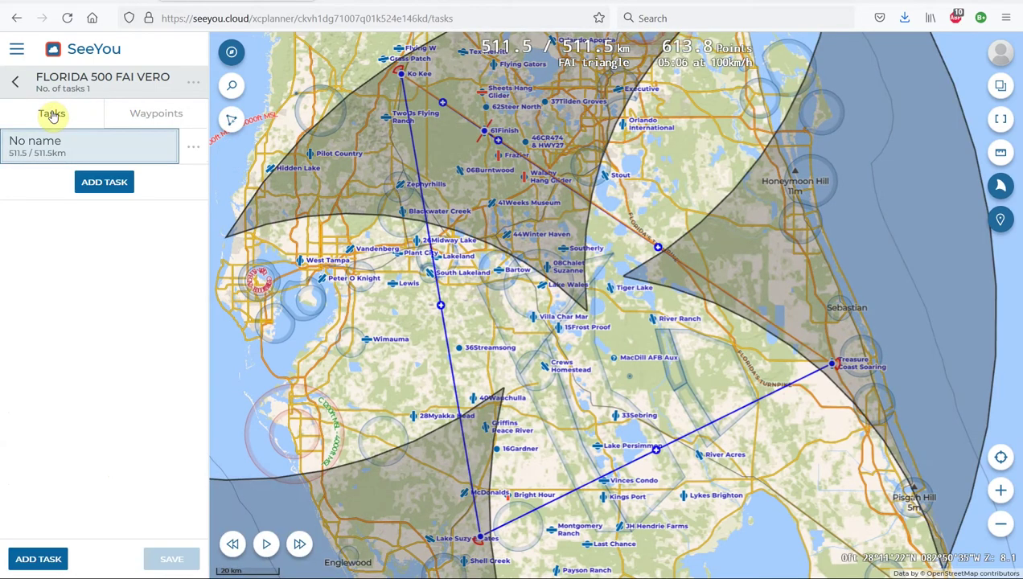
{"action": "left_click", "coordinate": [95, 185]}
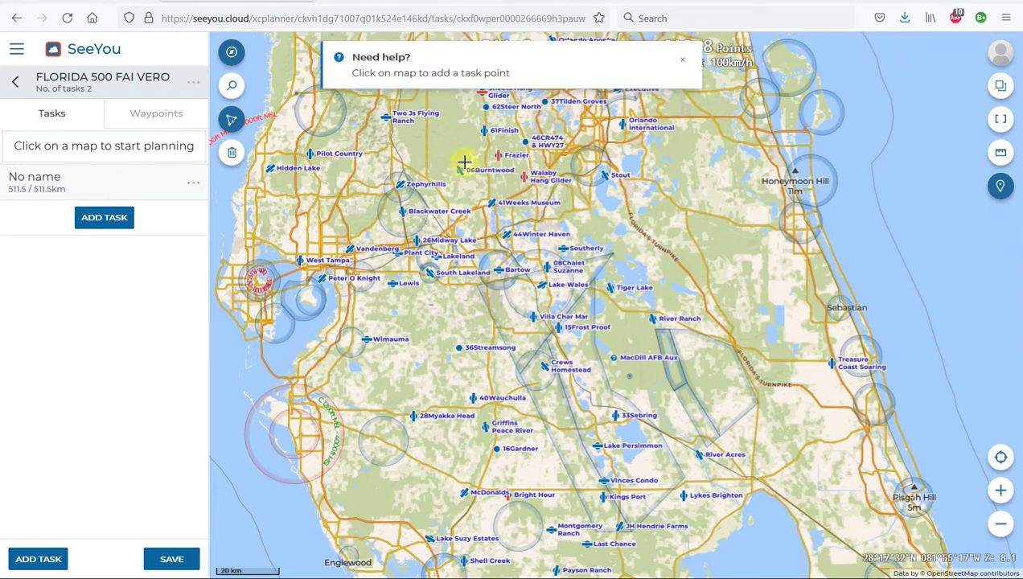
Zoom and pan the map close onto the 34Seminole Lake and 61Finish waypoints, restarting the new task
{"action": "scroll", "coordinate": [474, 143], "scroll_direction": "up", "scroll_amount": 2}
{"action": "left_click", "coordinate": [1001, 491]}
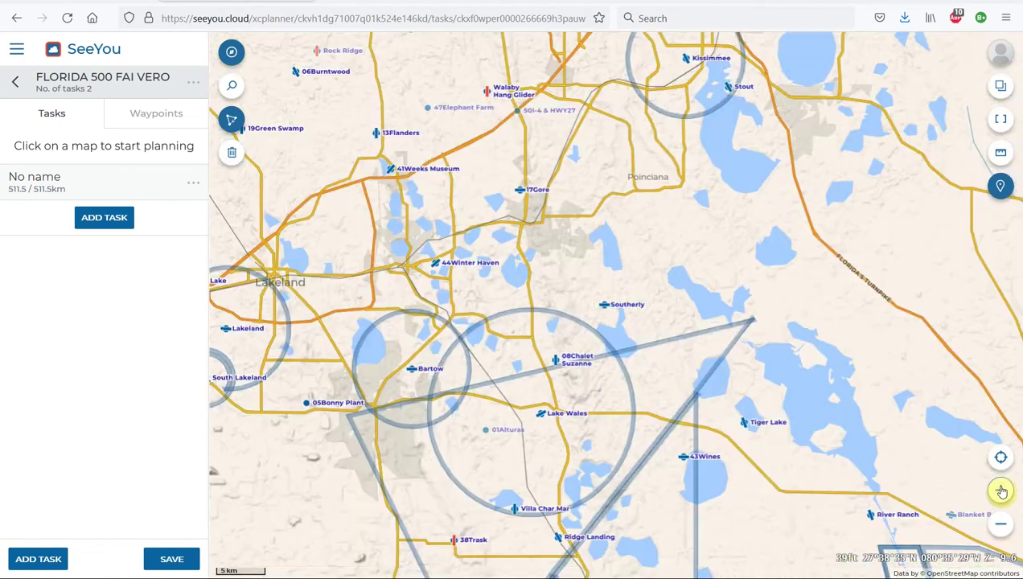
{"action": "scroll", "coordinate": [706, 276], "scroll_direction": "up", "scroll_amount": 1}
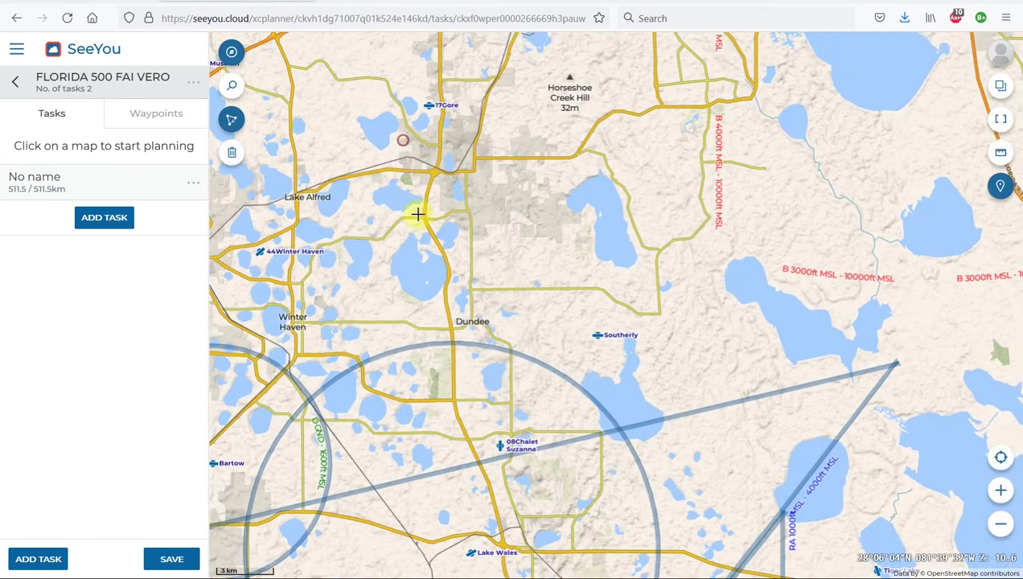
{"action": "left_click_drag", "start_coordinate": [418, 215], "coordinate": [480, 445]}
{"action": "left_click_drag", "start_coordinate": [447, 119], "coordinate": [565, 435]}
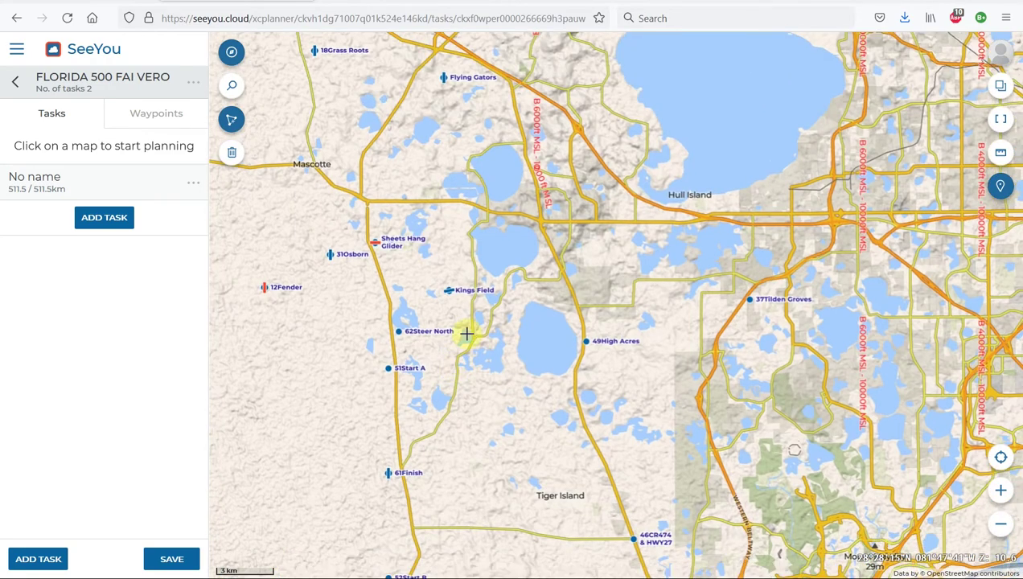
{"action": "left_click_drag", "start_coordinate": [462, 353], "coordinate": [468, 335]}
{"action": "left_click_drag", "start_coordinate": [533, 211], "coordinate": [547, 198]}
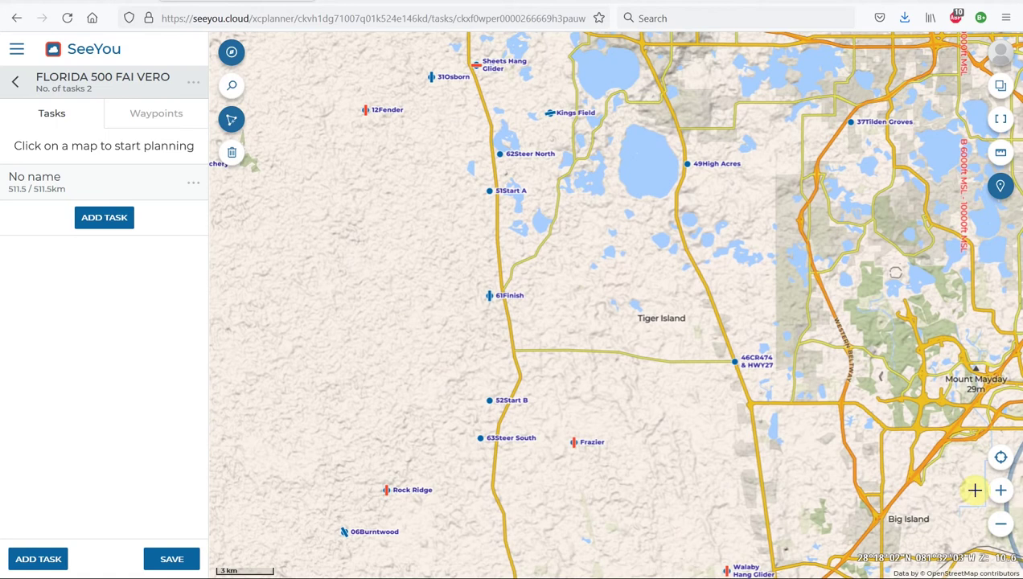
{"action": "double_click", "coordinate": [1001, 491]}
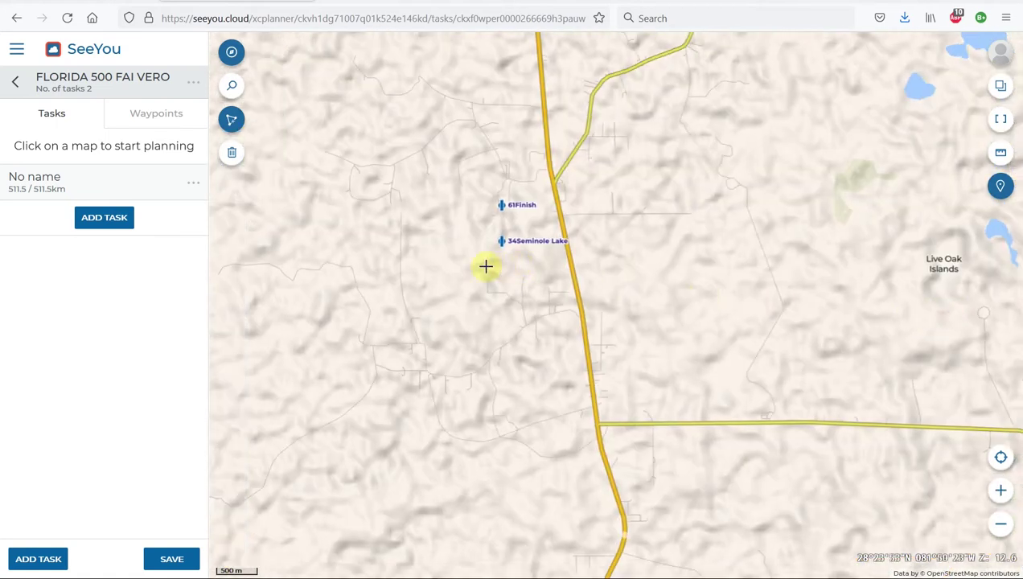
{"action": "left_click", "coordinate": [104, 217]}
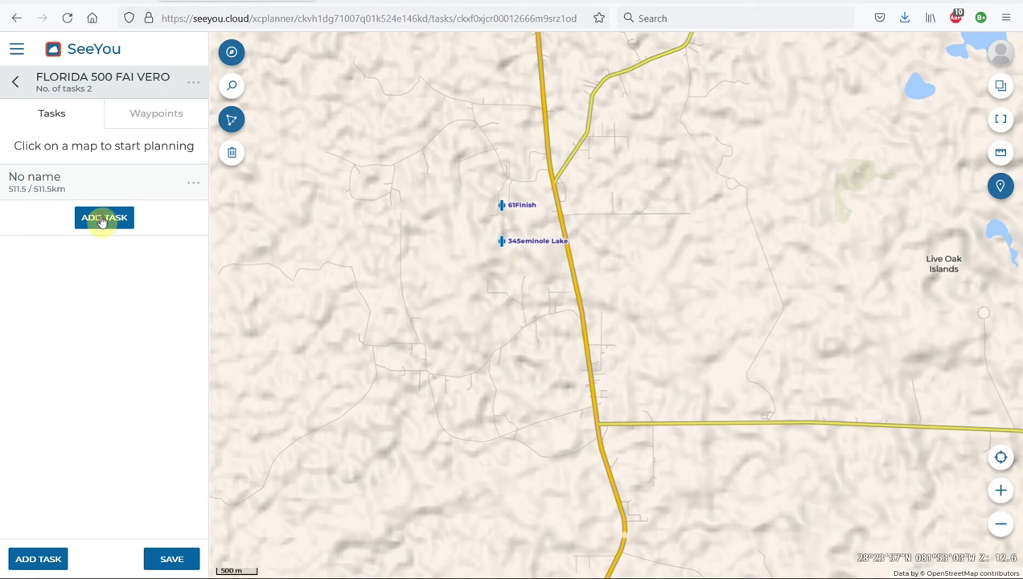
Start the task at 34Seminole Lake and add turnpoints at Avon Park and Myakka Head
{"action": "left_click", "coordinate": [503, 241]}
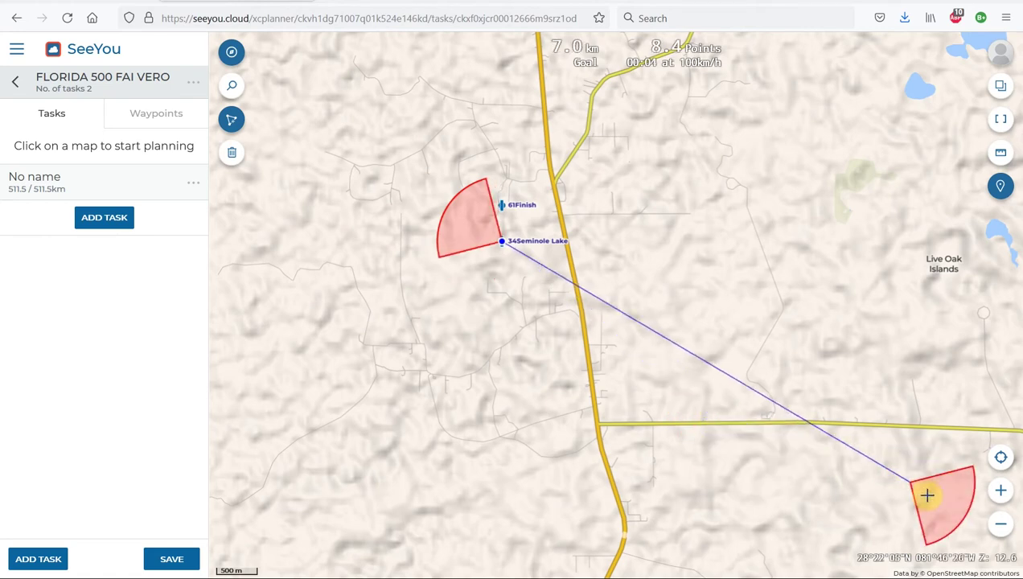
{"action": "left_click", "coordinate": [1000, 527]}
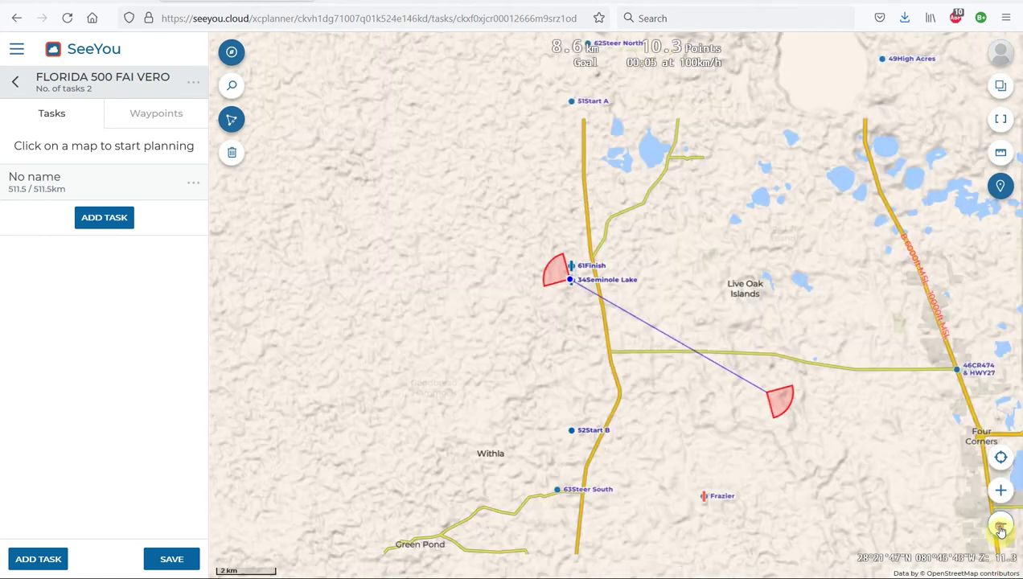
{"action": "left_click", "coordinate": [1000, 527]}
{"action": "left_click", "coordinate": [999, 527]}
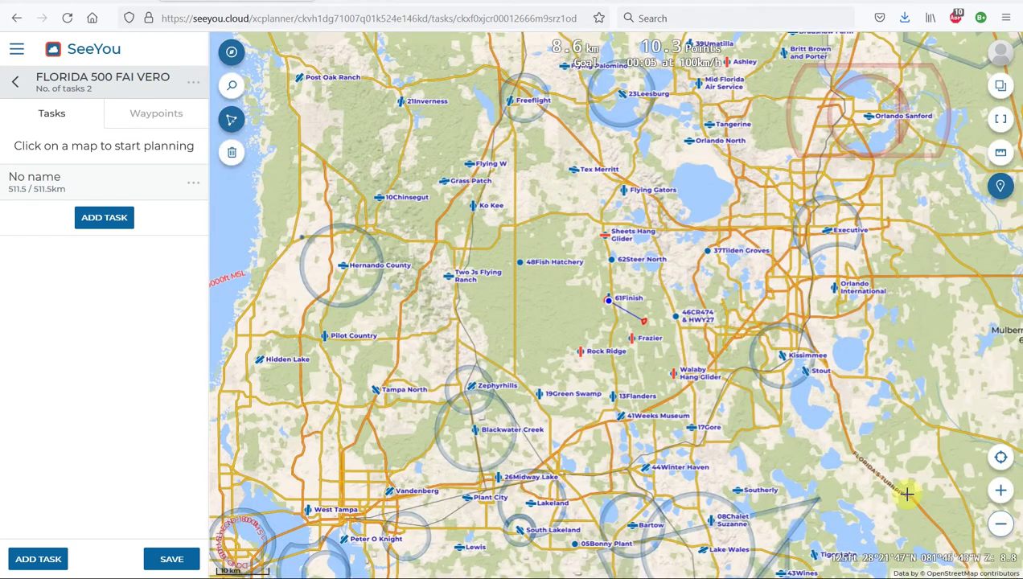
{"action": "left_click_drag", "start_coordinate": [831, 547], "coordinate": [769, 206]}
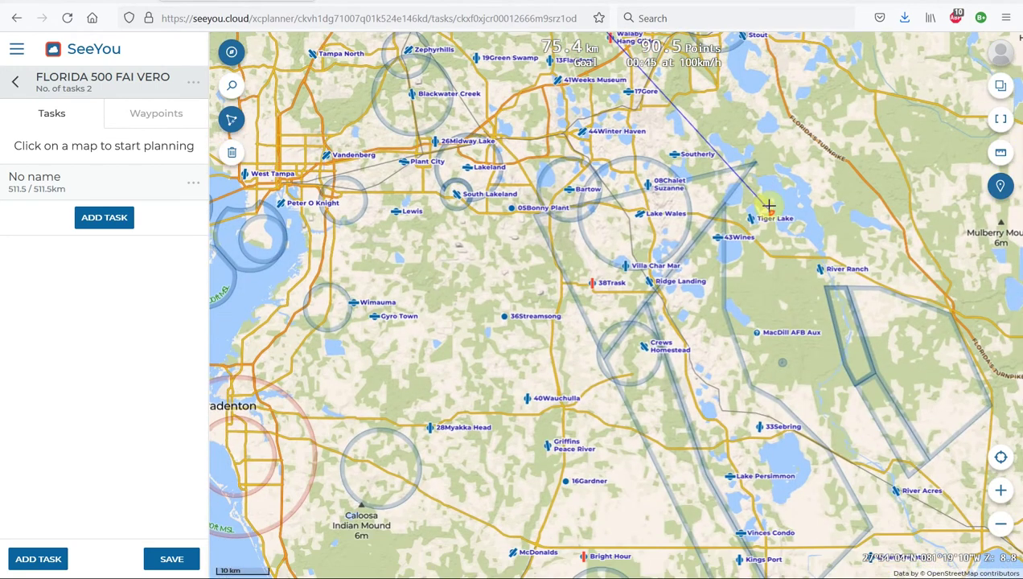
{"action": "left_click", "coordinate": [1000, 492]}
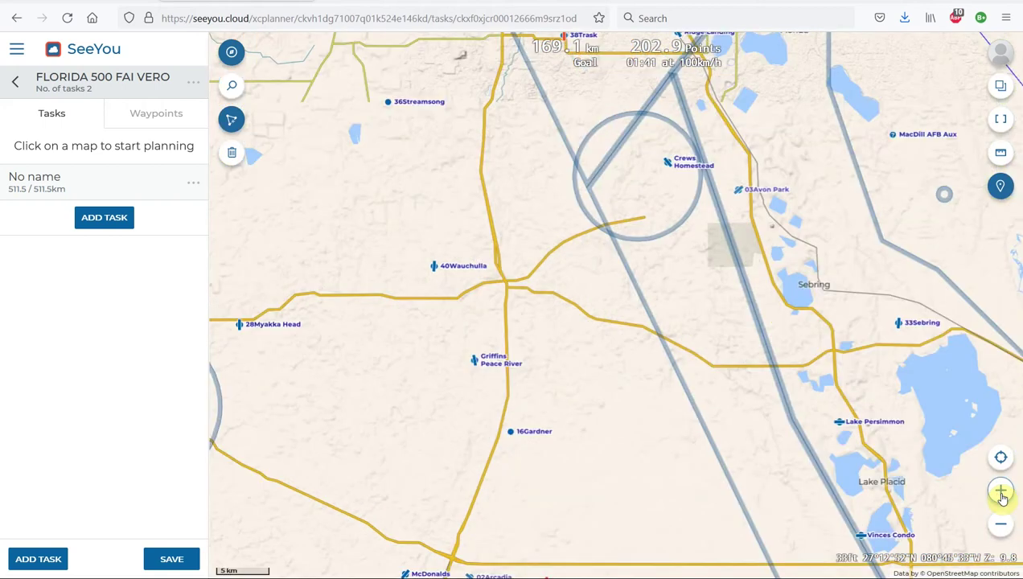
{"action": "left_click", "coordinate": [740, 191]}
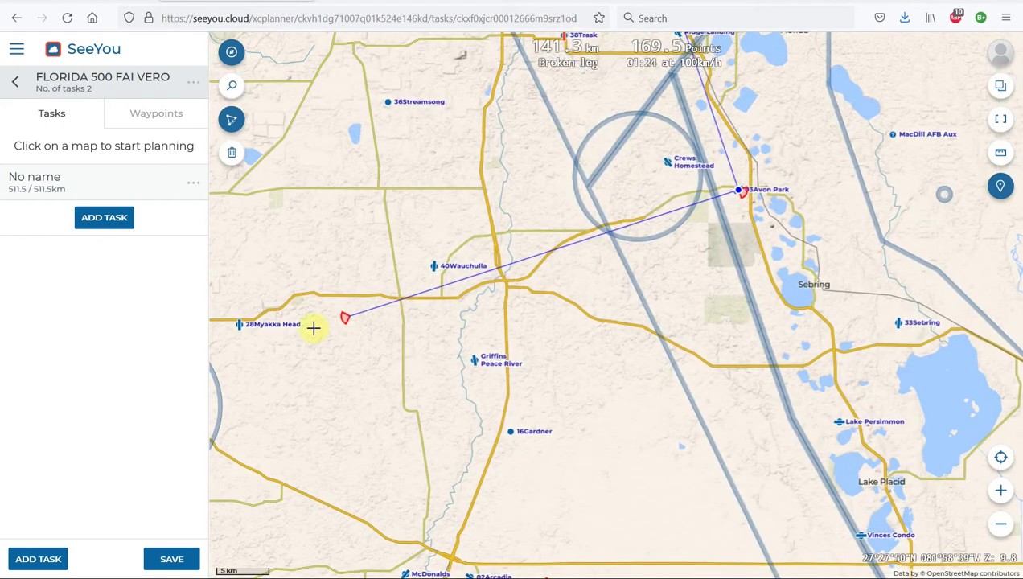
{"action": "left_click", "coordinate": [241, 324]}
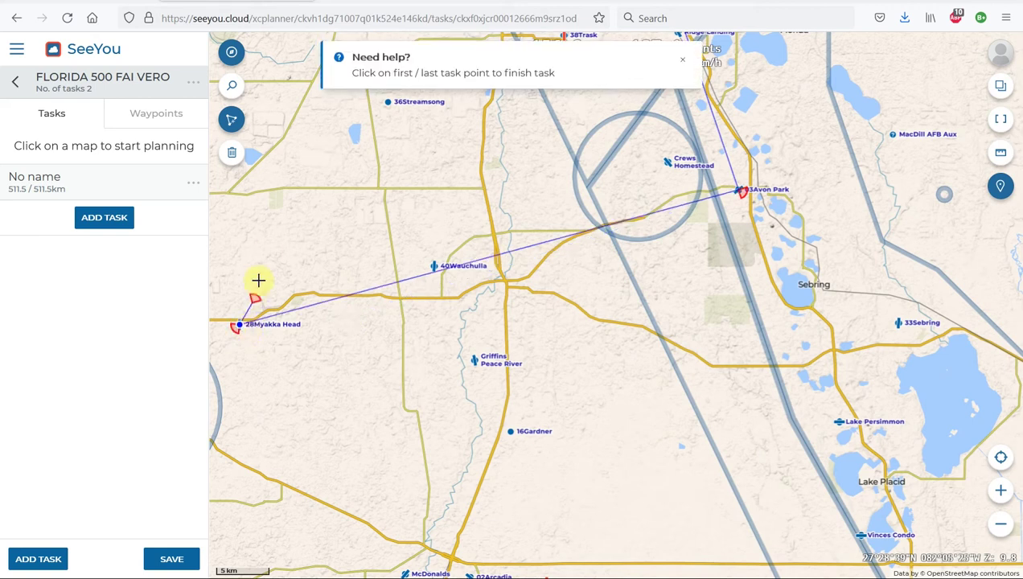
Close the triangle by dragging the final turnpoint back onto Seminole Lake, giving 261.8 km
{"action": "left_click_drag", "start_coordinate": [302, 327], "coordinate": [298, 569]}
{"action": "left_click_drag", "start_coordinate": [420, 237], "coordinate": [404, 569]}
{"action": "left_click_drag", "start_coordinate": [440, 229], "coordinate": [430, 258]}
{"action": "left_click_drag", "start_coordinate": [562, 278], "coordinate": [989, 486]}
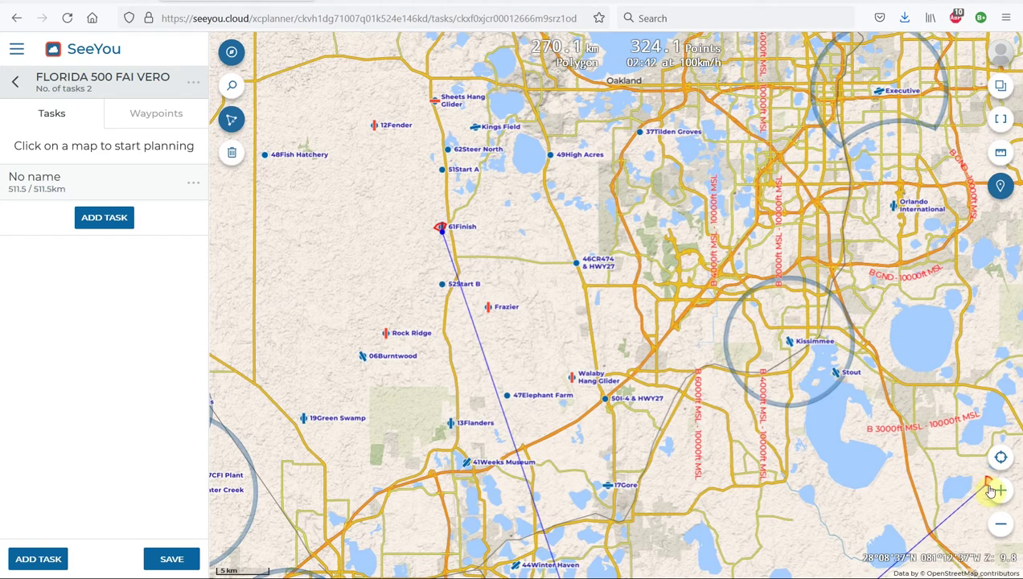
{"action": "left_click", "coordinate": [998, 492]}
{"action": "left_click", "coordinate": [998, 492]}
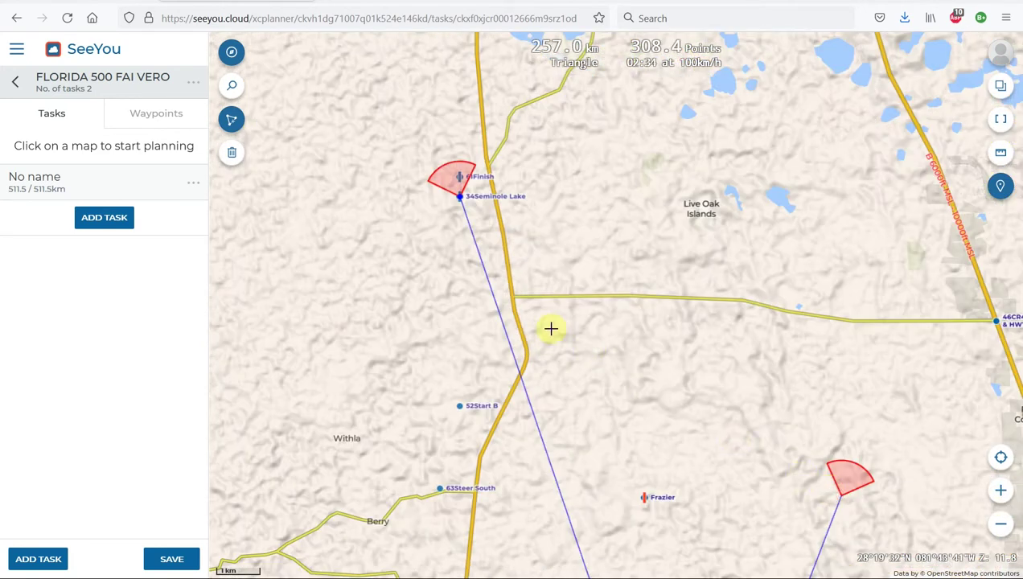
{"action": "left_click_drag", "start_coordinate": [550, 328], "coordinate": [458, 203]}
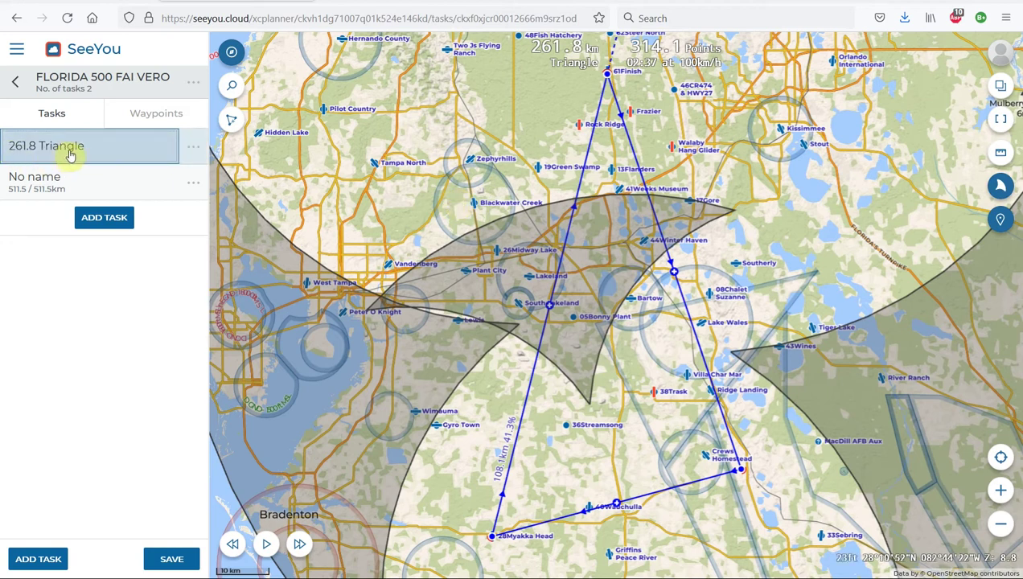
Open the 261.8 Triangle task and edit its TP-1 03Avon Park turnpoint
{"action": "left_click", "coordinate": [161, 153]}
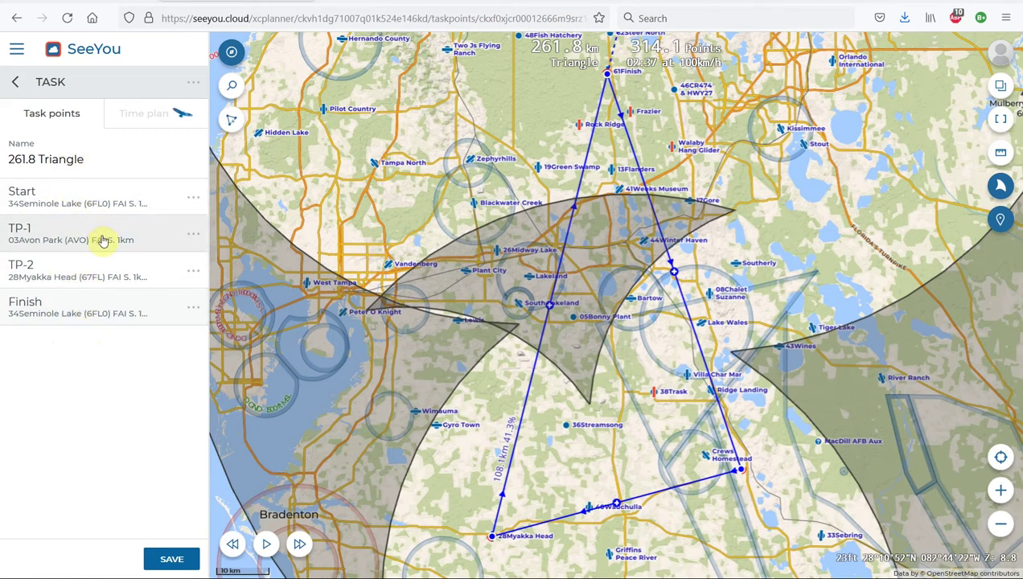
{"action": "left_click", "coordinate": [194, 234]}
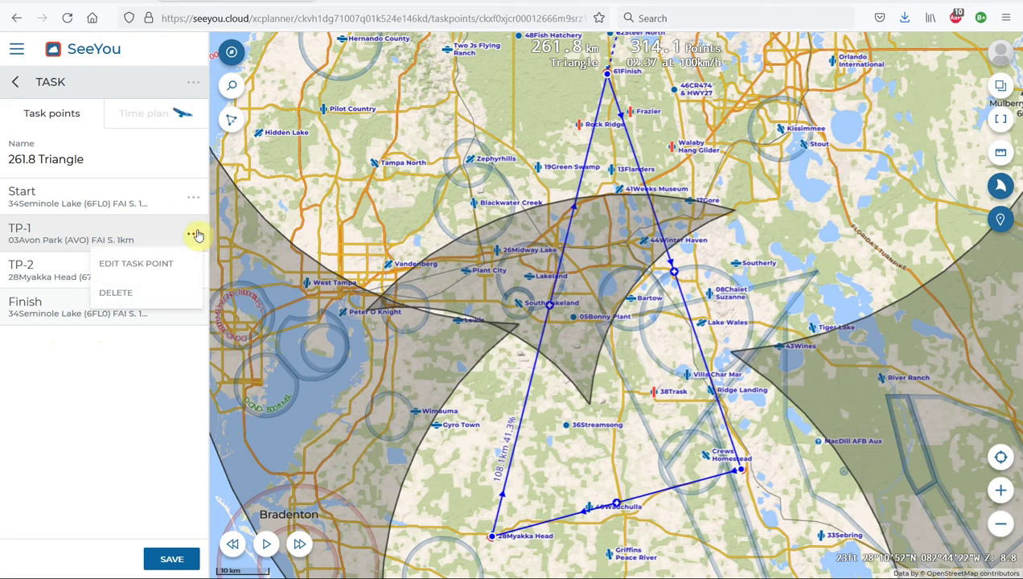
{"action": "left_click", "coordinate": [156, 266]}
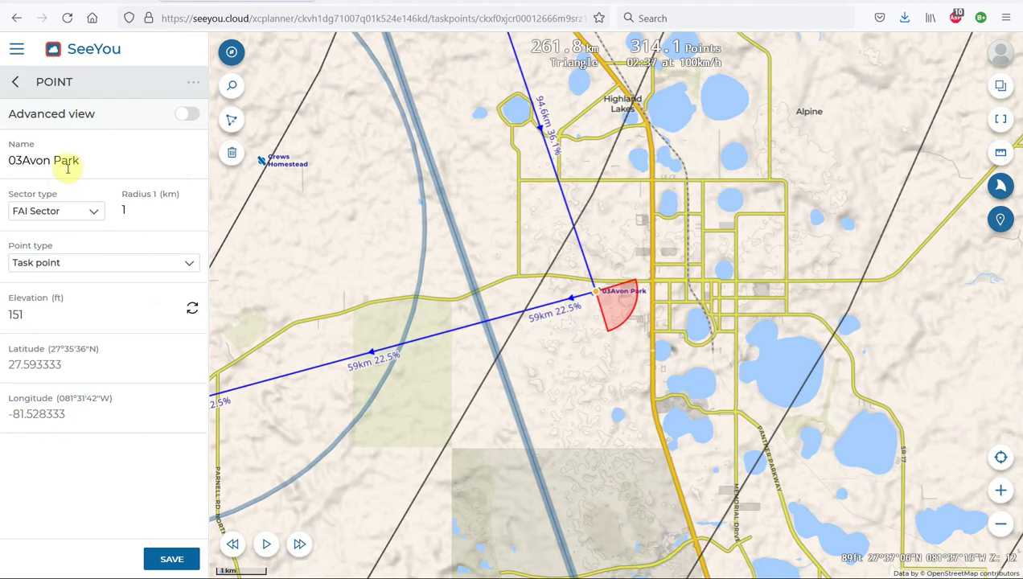
Change 03Avon Park from a 1 km FAI Sector to a Cylinder with 5 km radius
{"action": "left_click", "coordinate": [94, 214]}
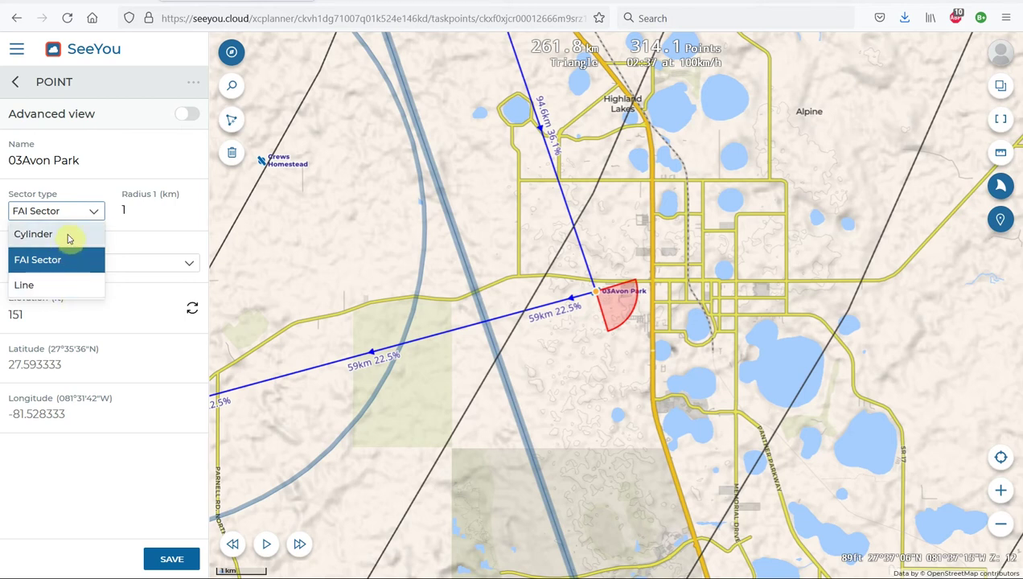
{"action": "left_click", "coordinate": [68, 235]}
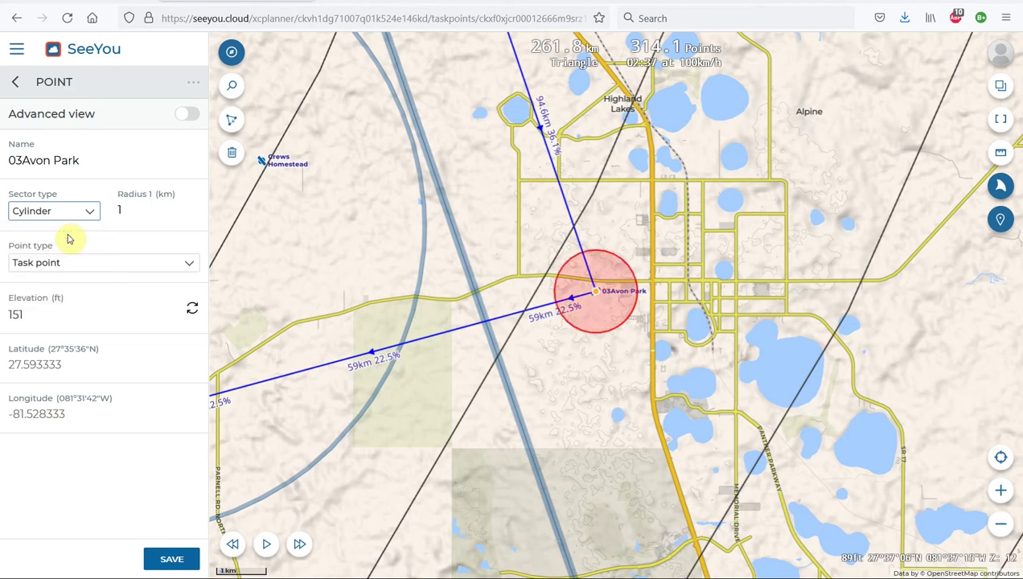
{"action": "left_click", "coordinate": [123, 212]}
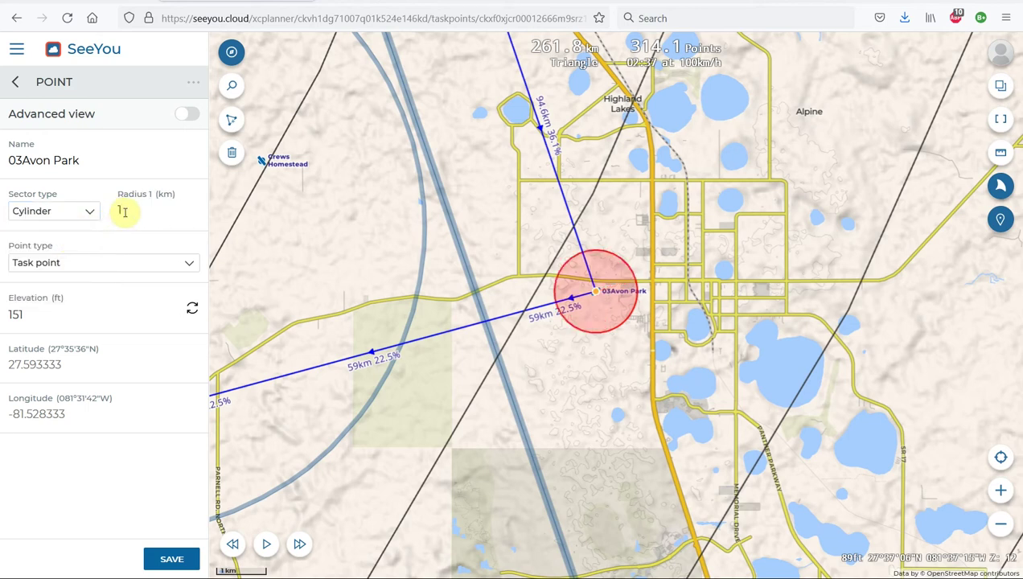
{"action": "key", "text": "BackSpace"}
{"action": "type", "text": "0"}
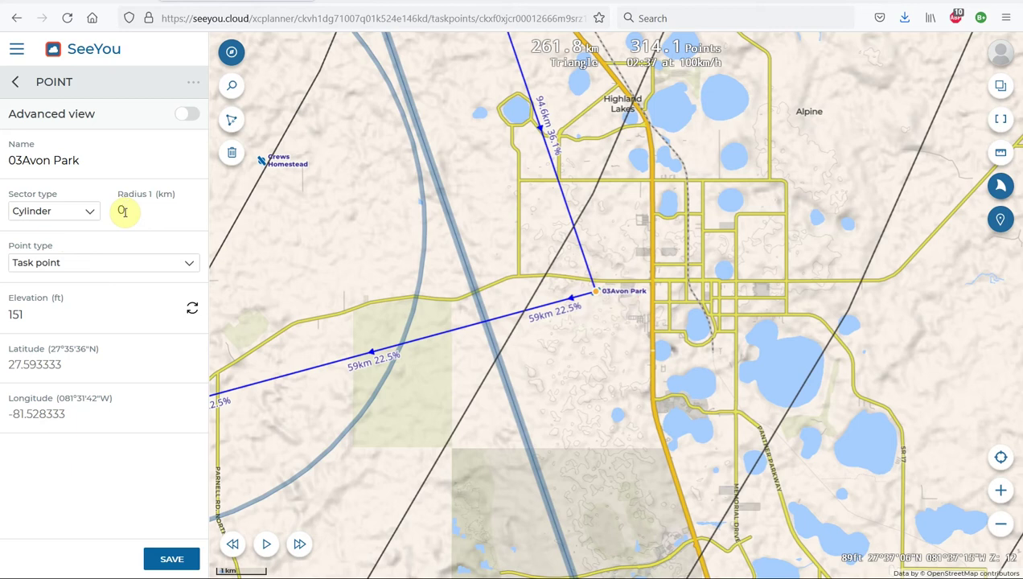
{"action": "key", "text": "BackSpace"}
{"action": "type", "text": "10"}
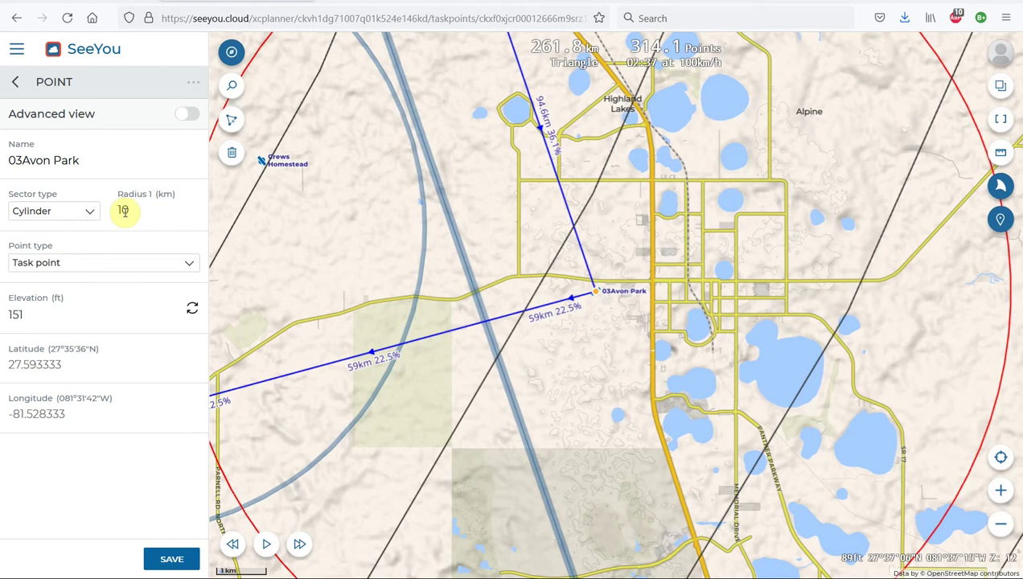
{"action": "key", "text": "BackSpace"}
{"action": "key", "text": "BackSpace"}
{"action": "type", "text": "0"}
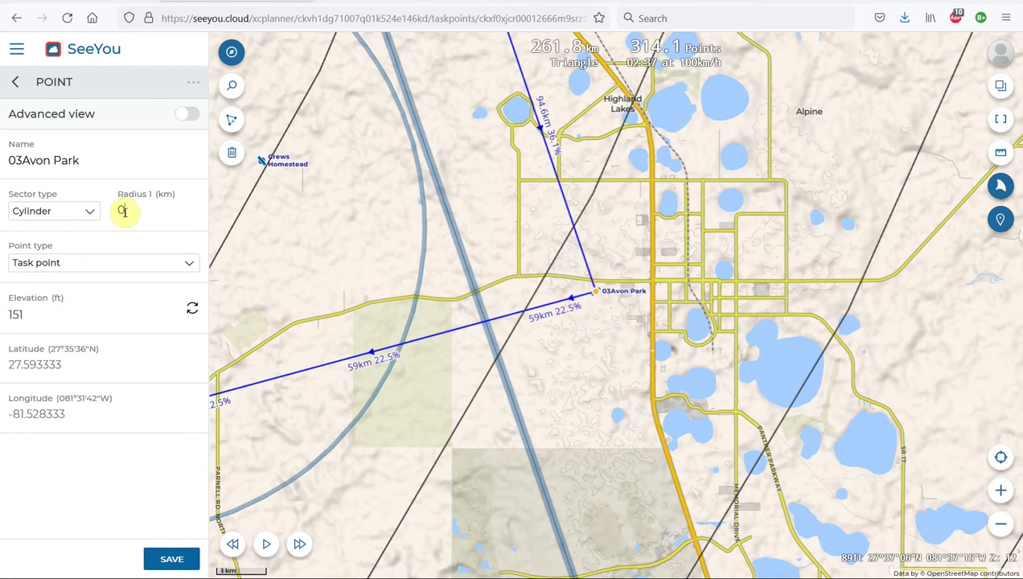
{"action": "key", "text": "BackSpace"}
{"action": "type", "text": "5"}
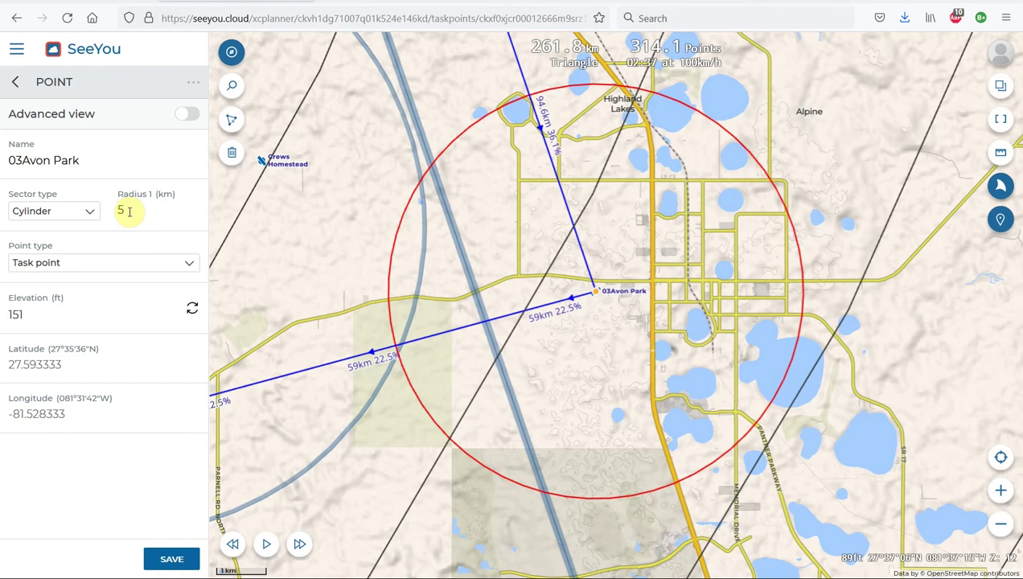
{"action": "left_click_drag", "start_coordinate": [317, 306], "coordinate": [337, 321]}
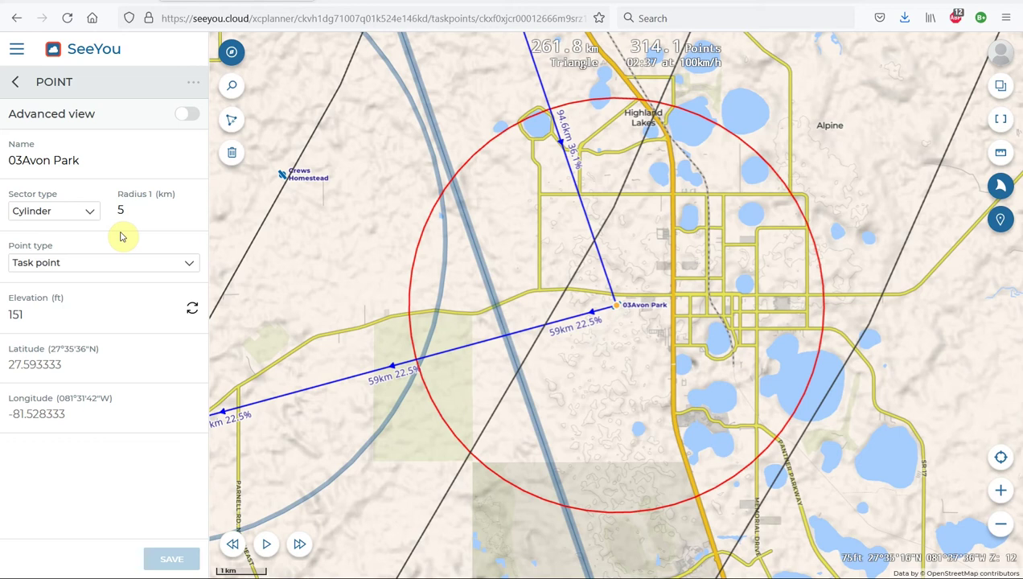
Look over the Settings units page, then return to the XC Planner collection list
{"action": "left_click", "coordinate": [18, 50]}
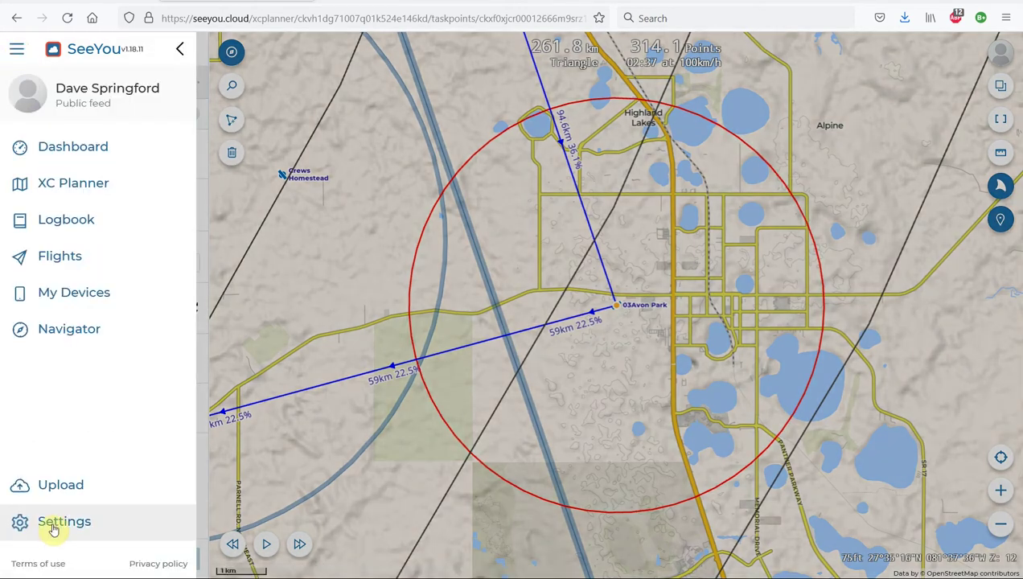
{"action": "left_click", "coordinate": [53, 528]}
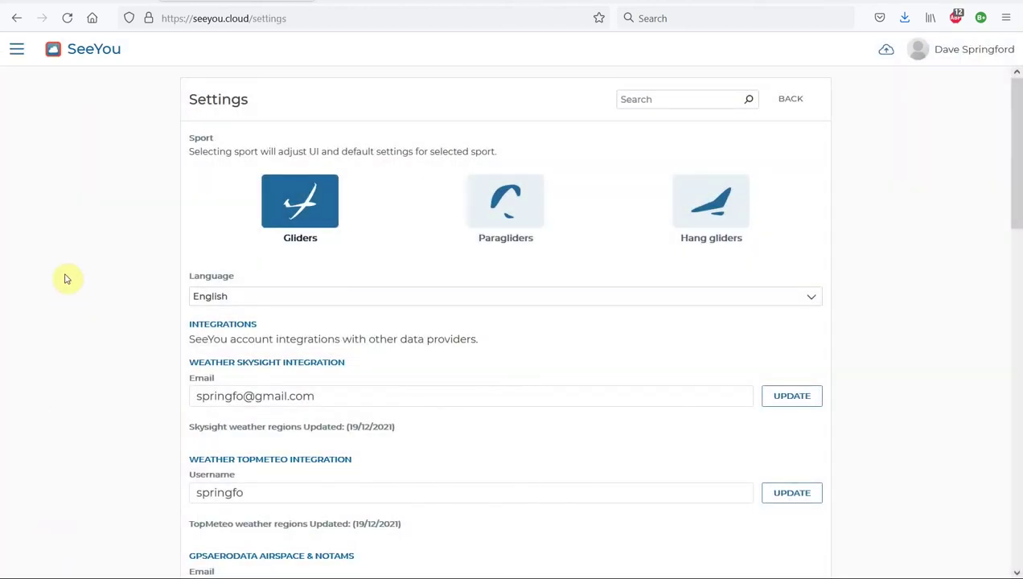
{"action": "scroll", "coordinate": [129, 296], "scroll_direction": "down", "scroll_amount": 7}
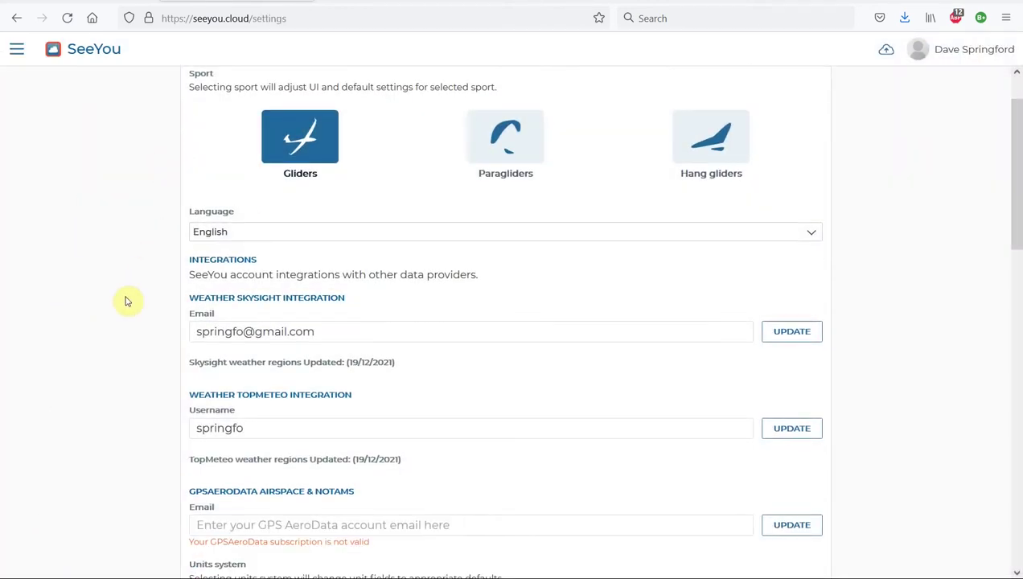
{"action": "scroll", "coordinate": [126, 302], "scroll_direction": "down", "scroll_amount": 2}
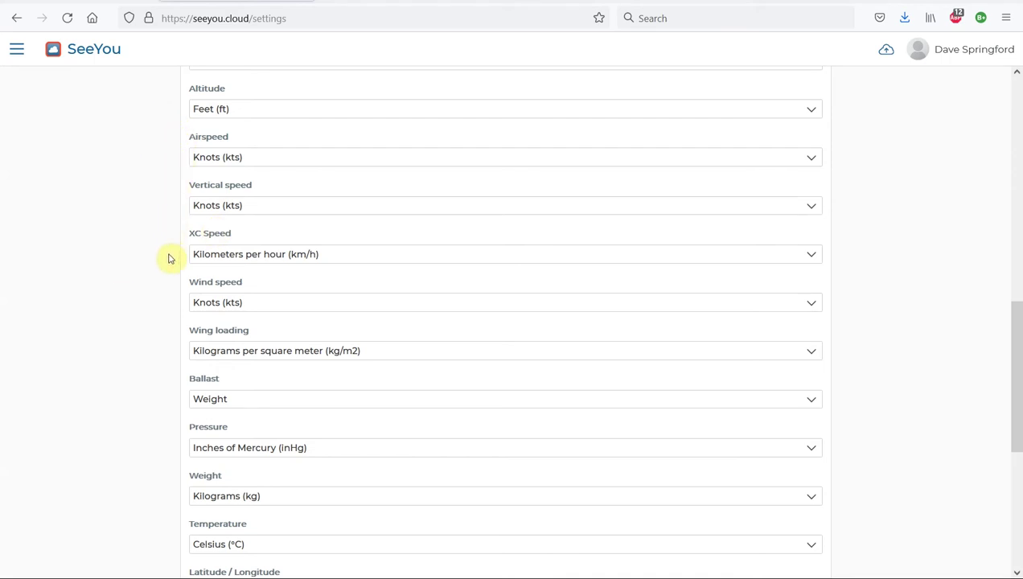
{"action": "scroll", "coordinate": [212, 196], "scroll_direction": "up", "scroll_amount": 1}
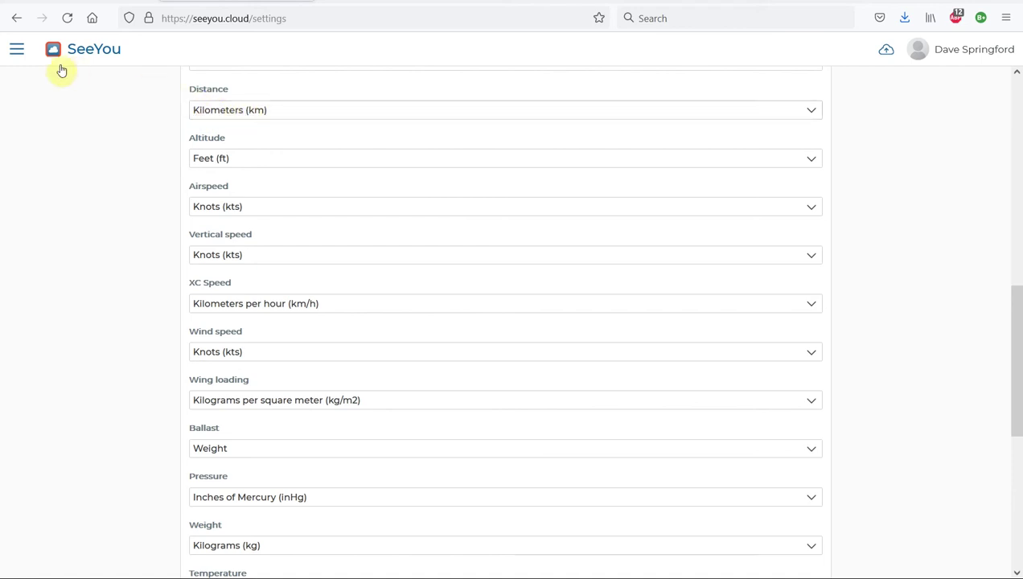
{"action": "left_click", "coordinate": [18, 50]}
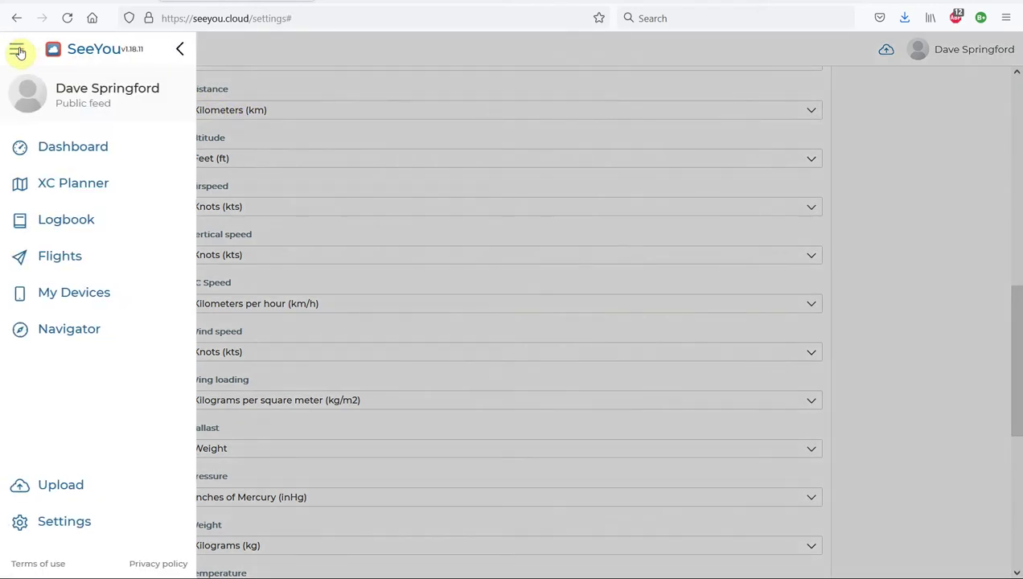
{"action": "left_click", "coordinate": [53, 189]}
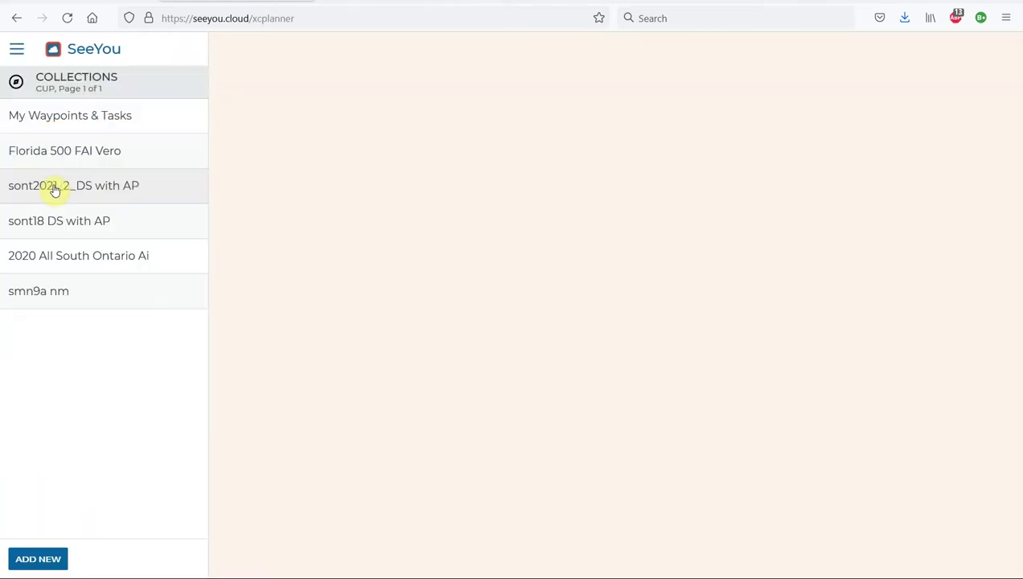
Reopen Florida 500 FAI Vero, edit the 261.8 Triangle task, and open its TP-1 Avon Park point
{"action": "left_click", "coordinate": [80, 154]}
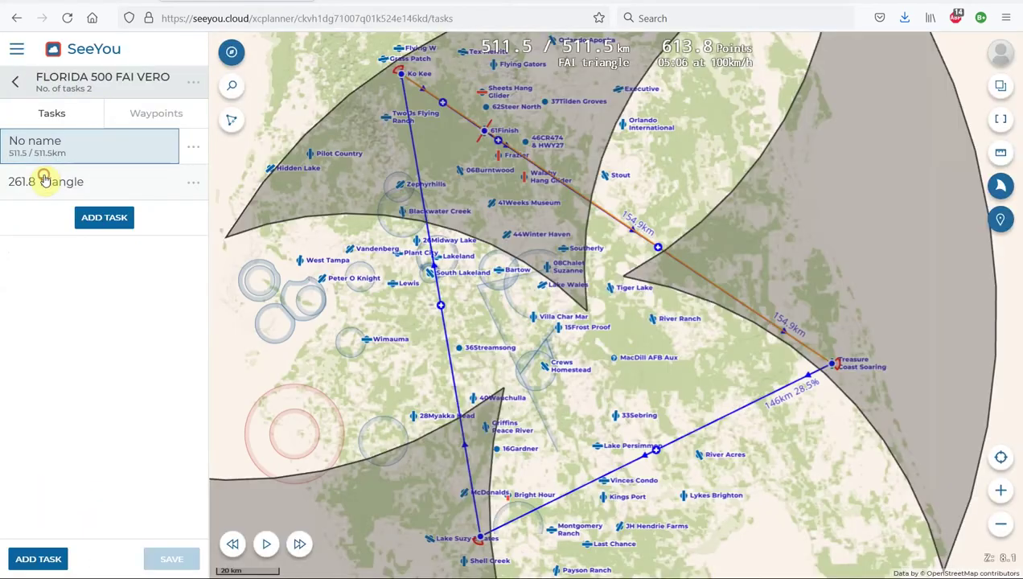
{"action": "left_click", "coordinate": [44, 179]}
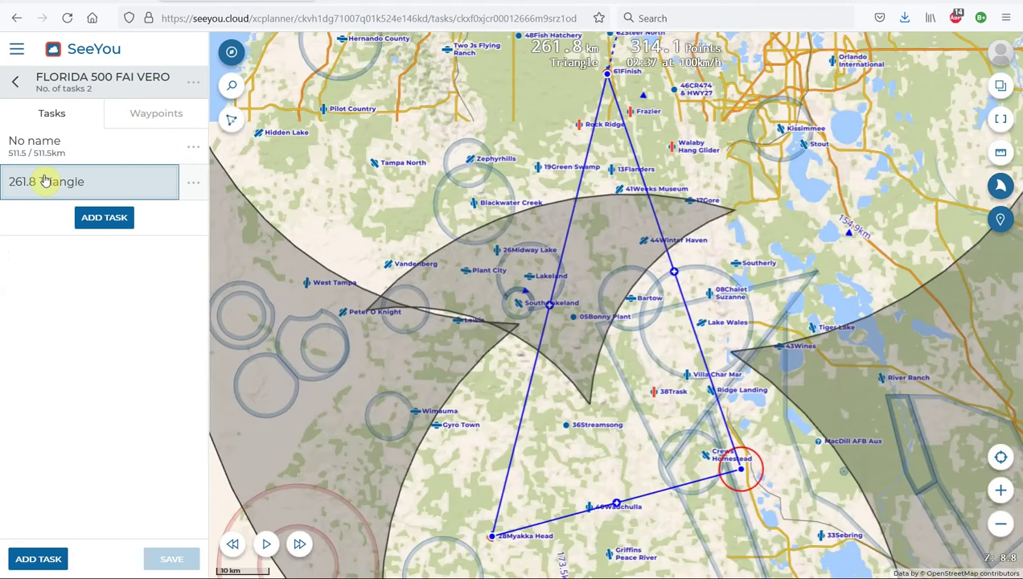
{"action": "left_click", "coordinate": [193, 183]}
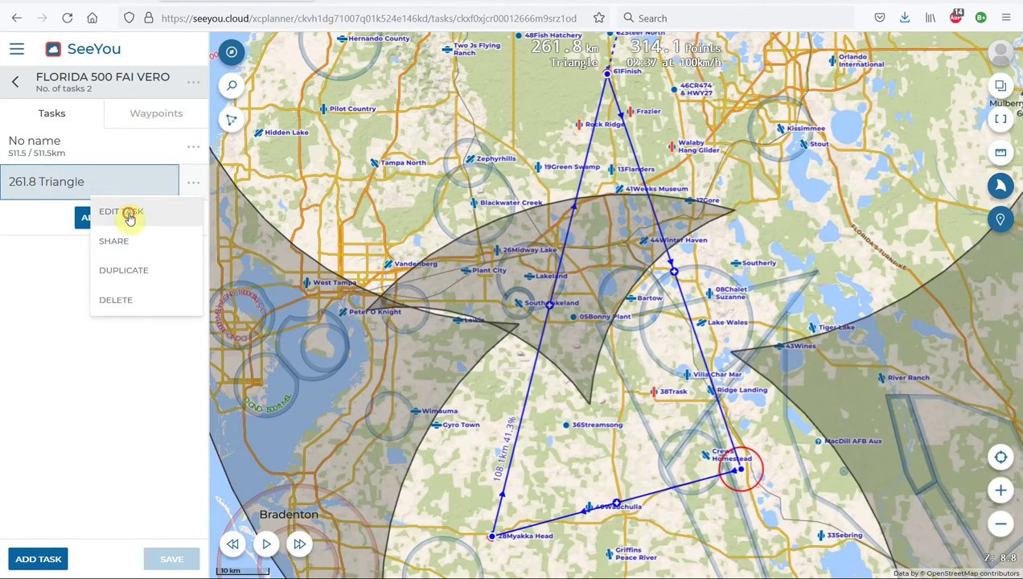
{"action": "left_click", "coordinate": [130, 217]}
{"action": "left_click", "coordinate": [193, 234]}
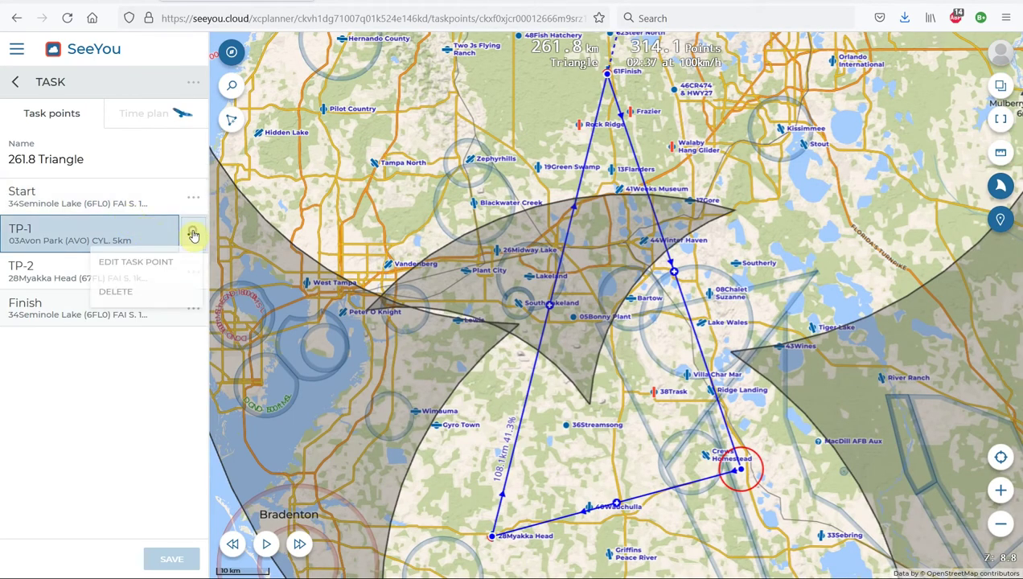
{"action": "left_click", "coordinate": [158, 266]}
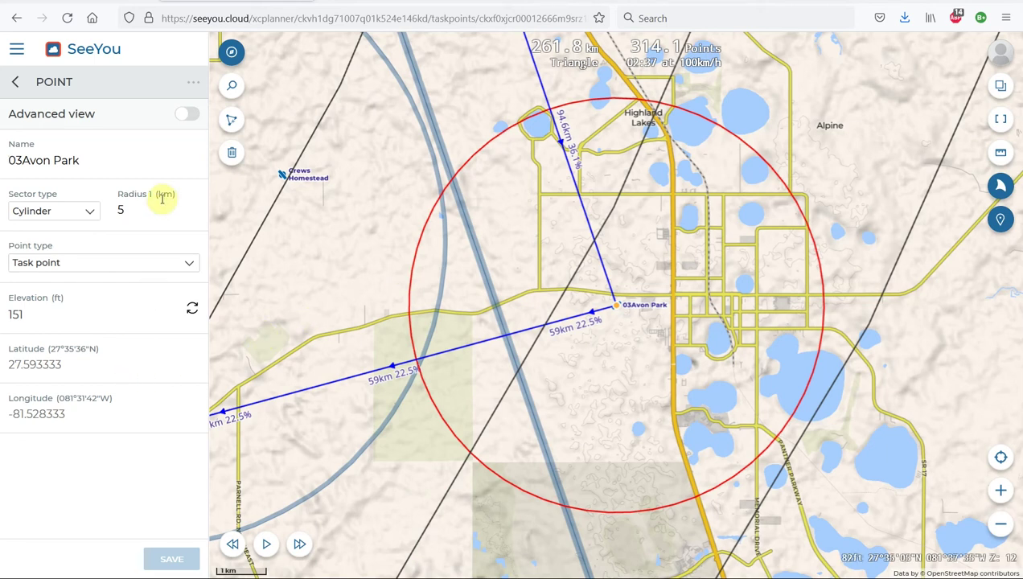
Review Avon Park's advanced sector settings (180° symmetrical, 5 km), then return to the 261.8 Triangle point list
{"action": "left_click", "coordinate": [193, 116]}
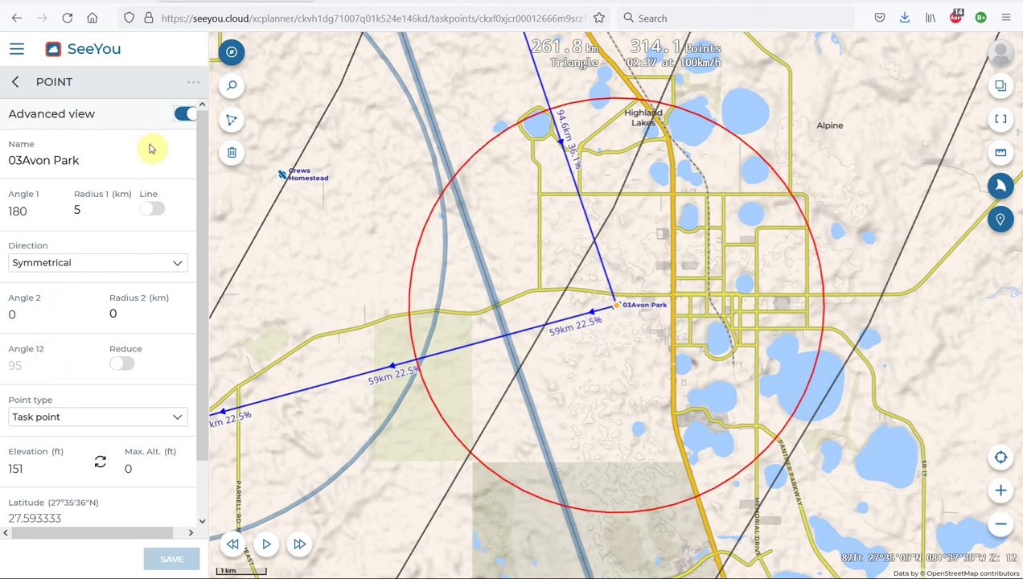
{"action": "left_click", "coordinate": [181, 117]}
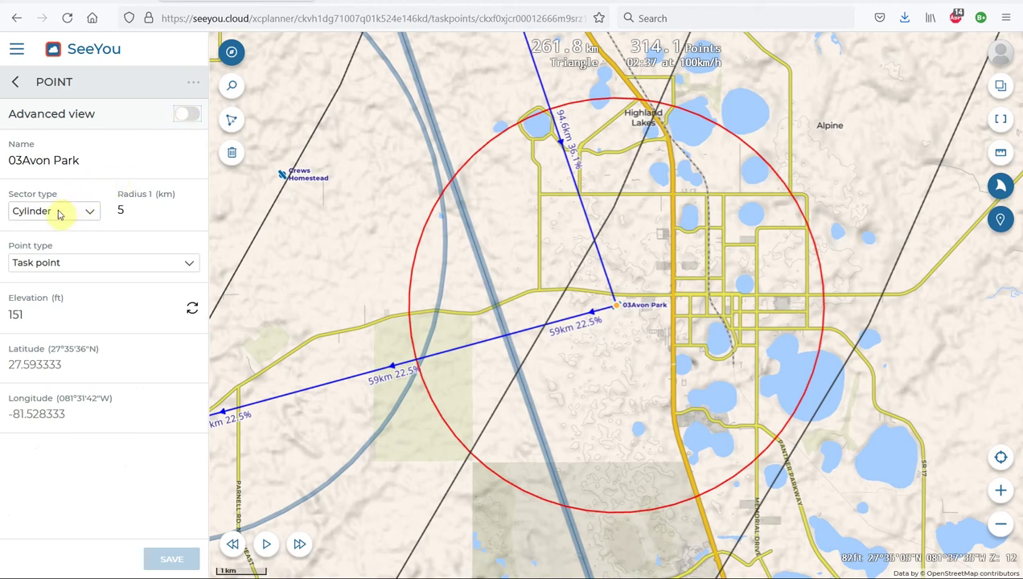
{"action": "left_click", "coordinate": [14, 83]}
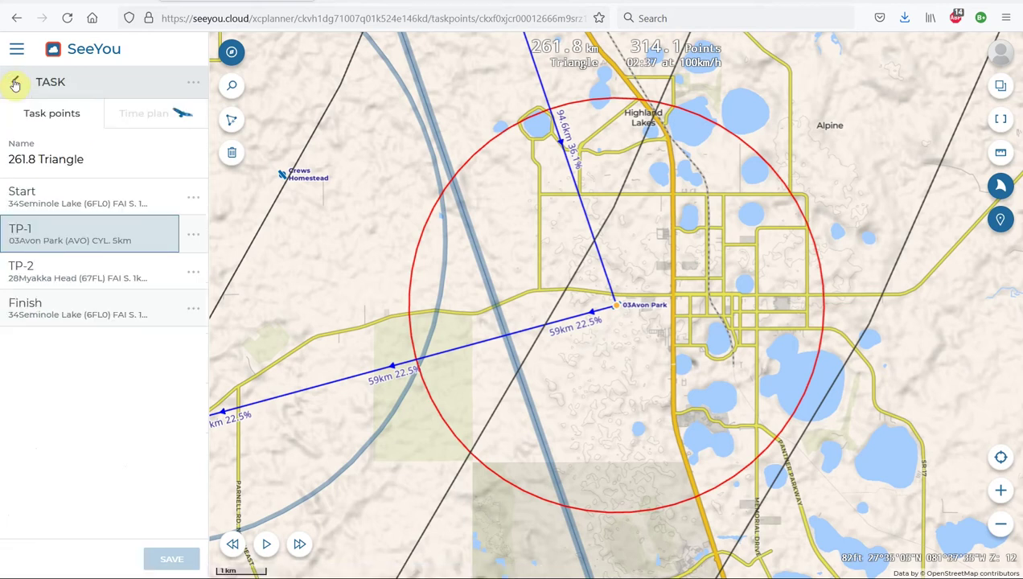
Back in the collection, select the 511.5 FAI triangle and save both tasks
{"action": "left_click", "coordinate": [14, 83]}
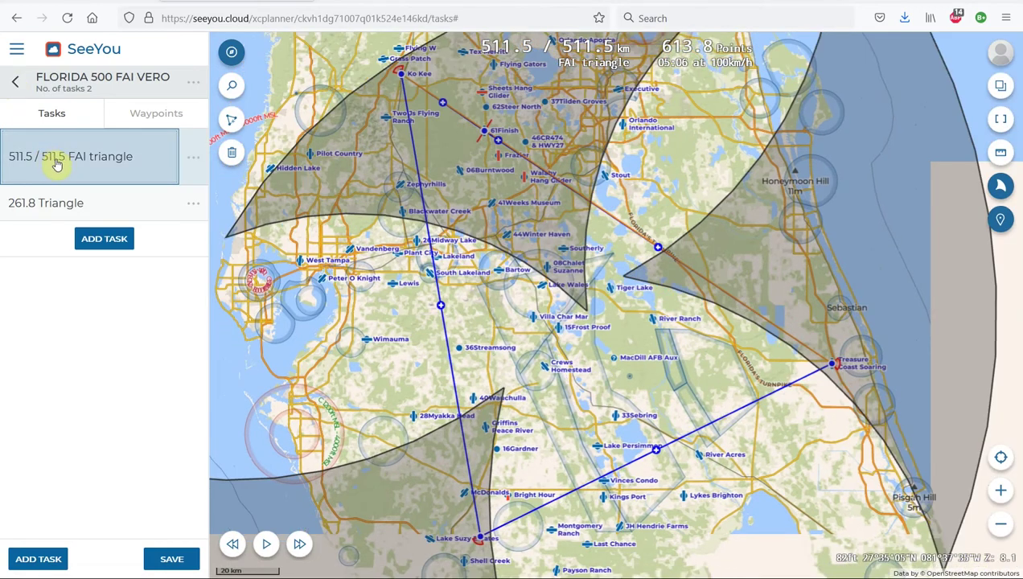
{"action": "left_click", "coordinate": [56, 163]}
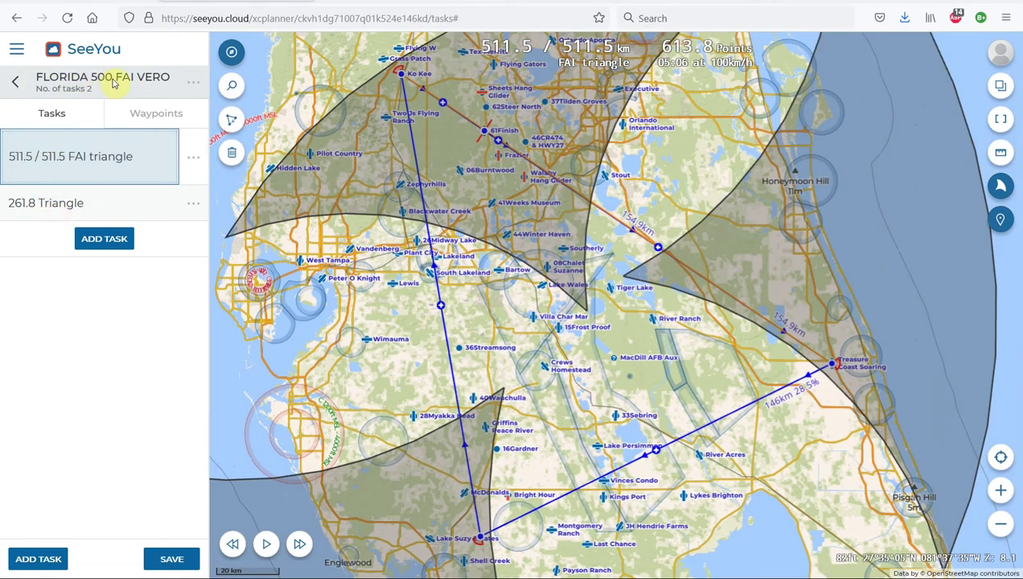
{"action": "left_click", "coordinate": [165, 560]}
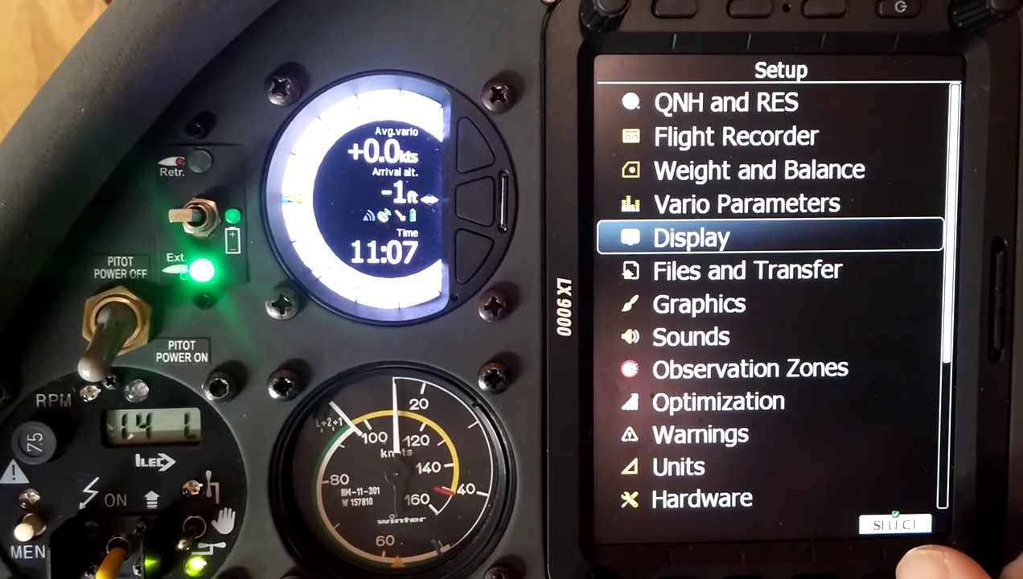
Copy Florida 500 FAI Vero.cup from SeeYou Cloud into the LX9000's waypoints and tasks
{"action": "key", "text": "Down"}
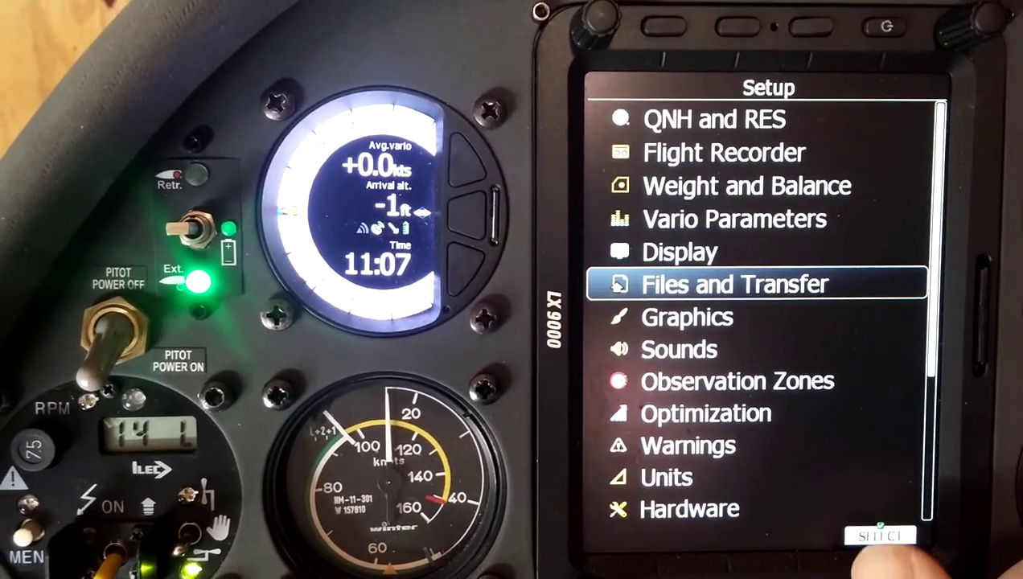
{"action": "key", "text": "Return"}
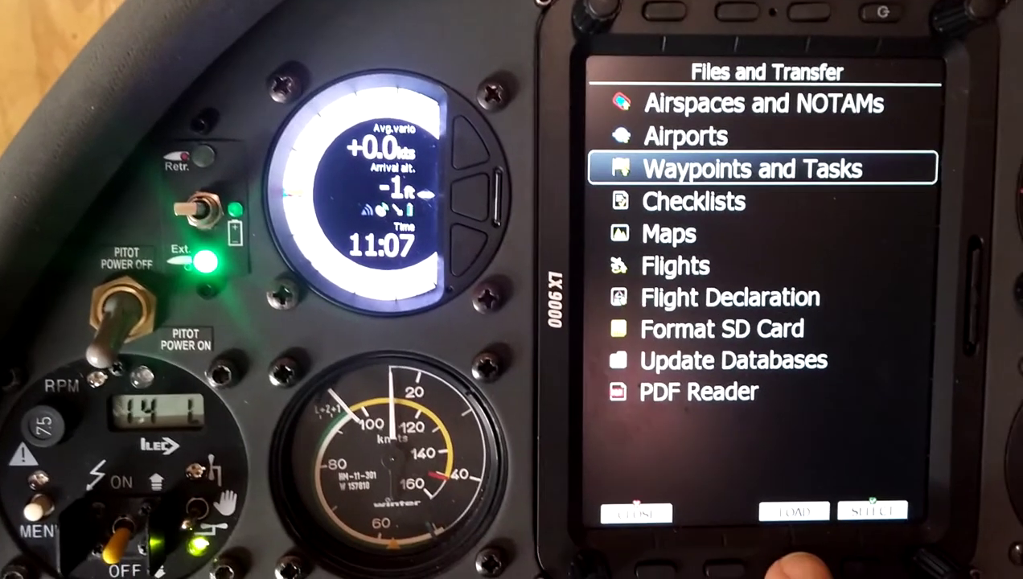
{"action": "key", "text": "F3"}
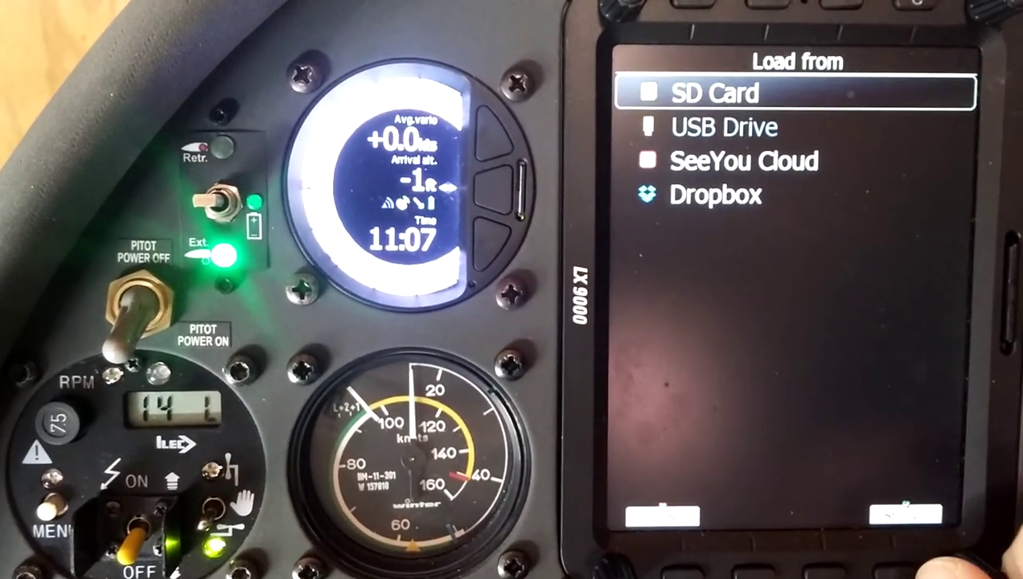
{"action": "key", "text": "Down"}
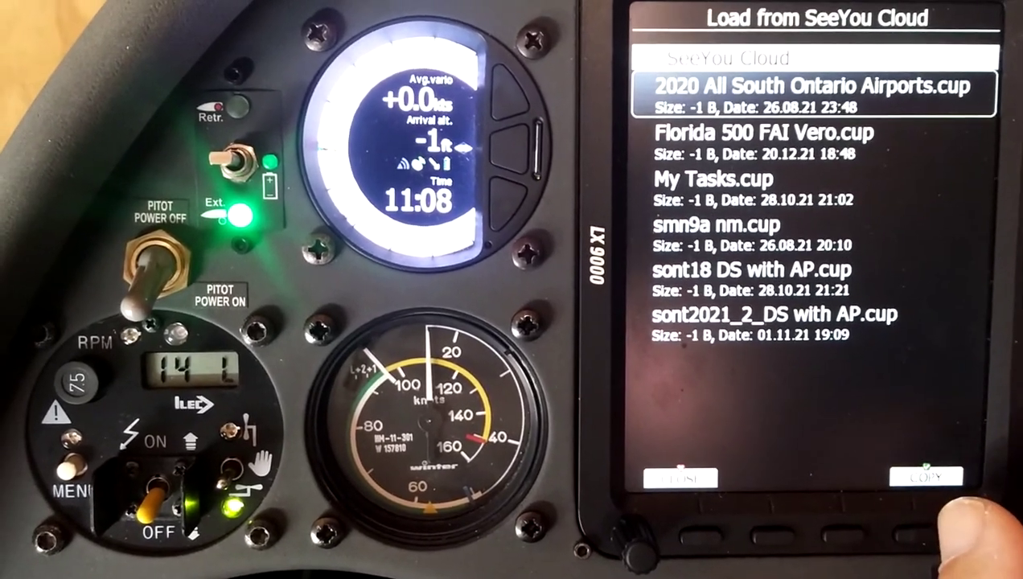
{"action": "left_click", "coordinate": [764, 141]}
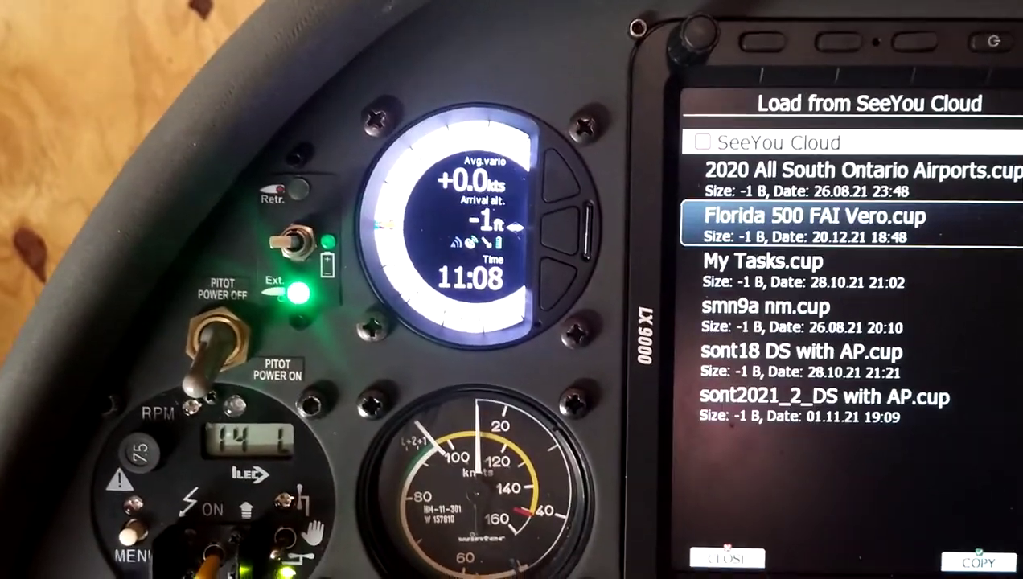
{"action": "left_click", "coordinate": [978, 561]}
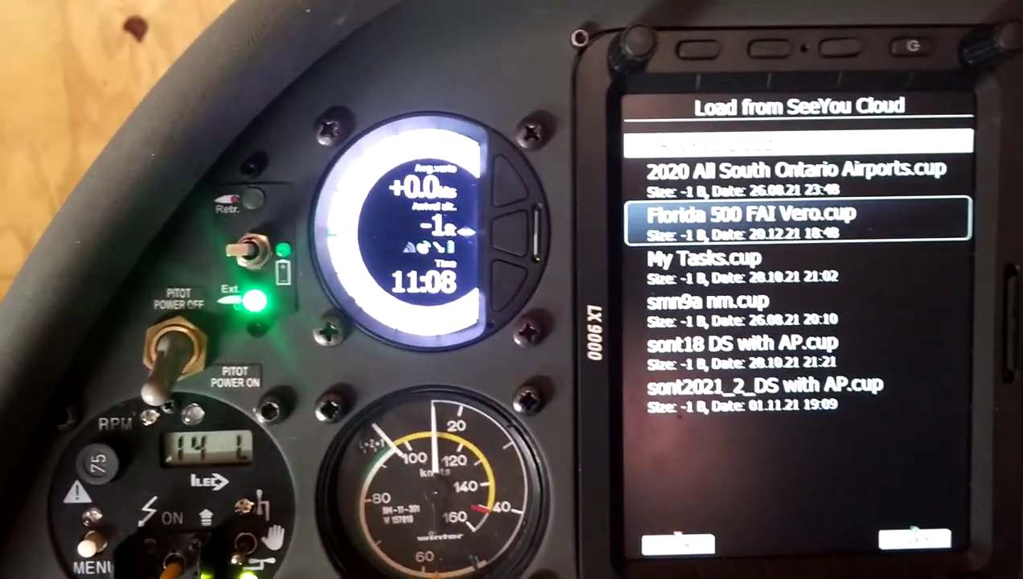
Exit the cloud file list and Files and Transfer menu, with florida 500 fai vero.cup now active
{"action": "key", "text": "Escape"}
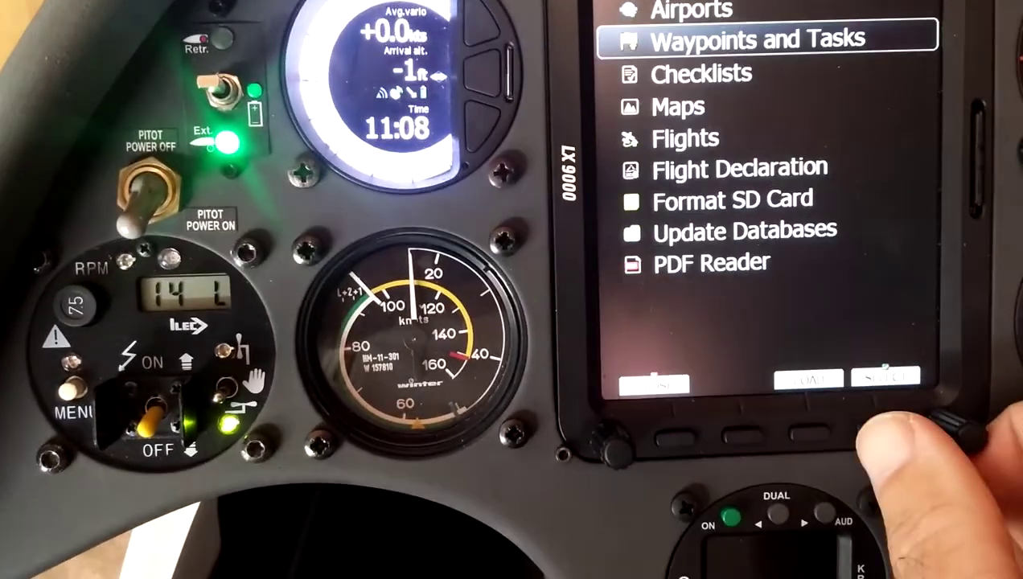
{"action": "key", "text": "Return"}
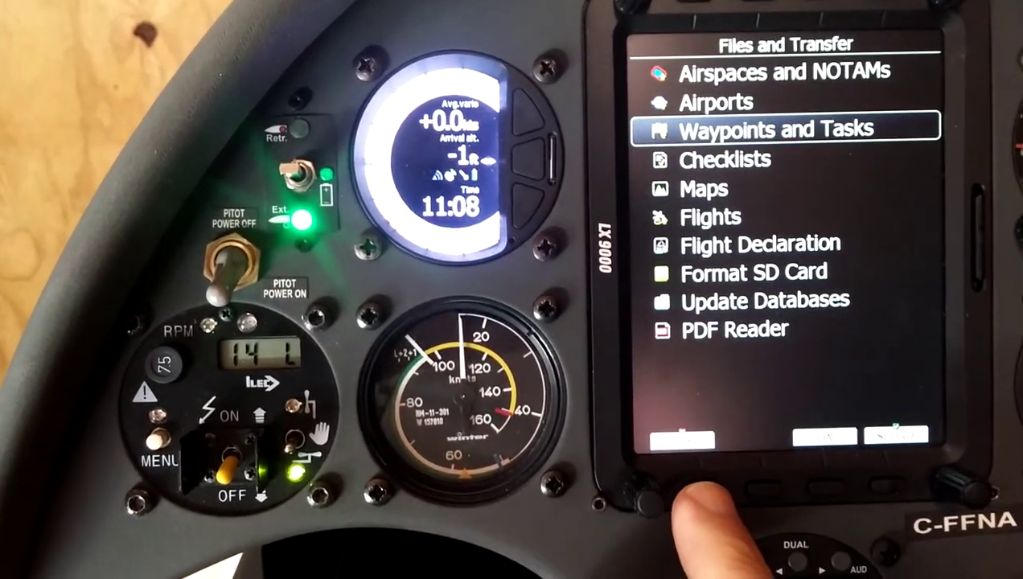
{"action": "key", "text": "Escape"}
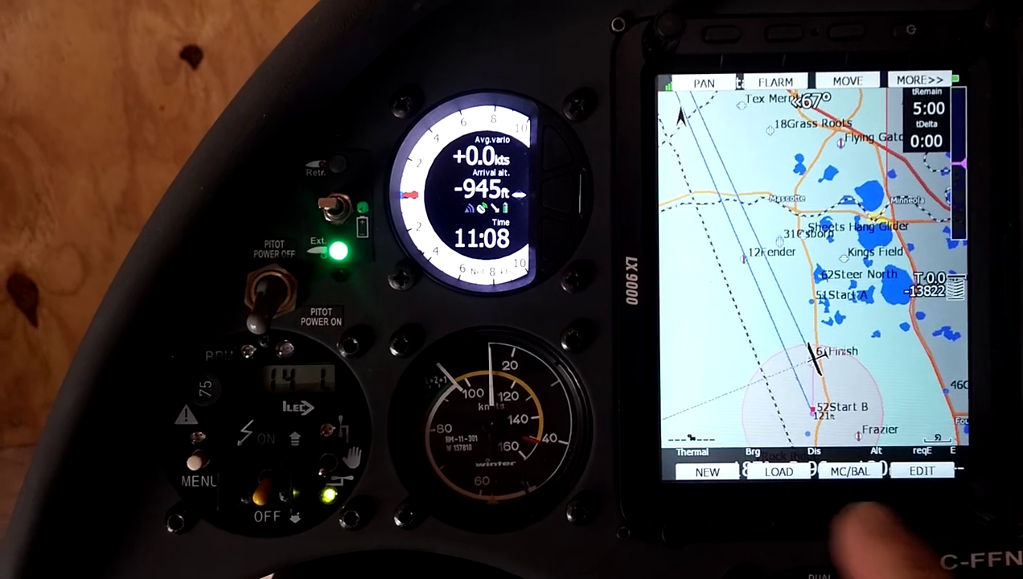
From the task page, bring up the Dropbox list offering rockton4.cub and Seminole_Class_D_21.cub
{"action": "left_click", "coordinate": [788, 478]}
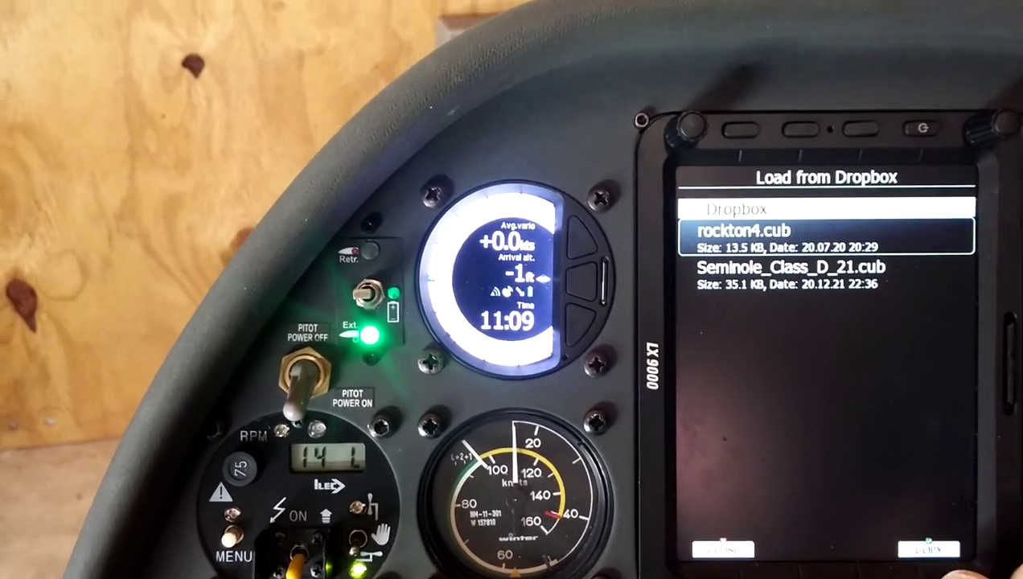
Select Seminole_Class_D_21.cub in the Dropbox list and copy it to the LX9000
{"action": "left_click", "coordinate": [788, 274]}
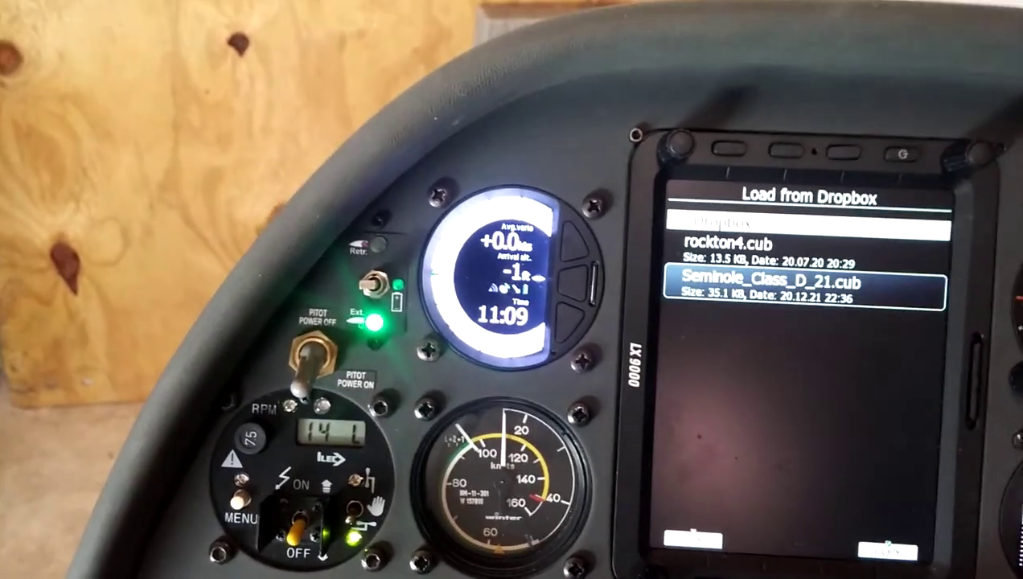
{"action": "key", "text": "Return"}
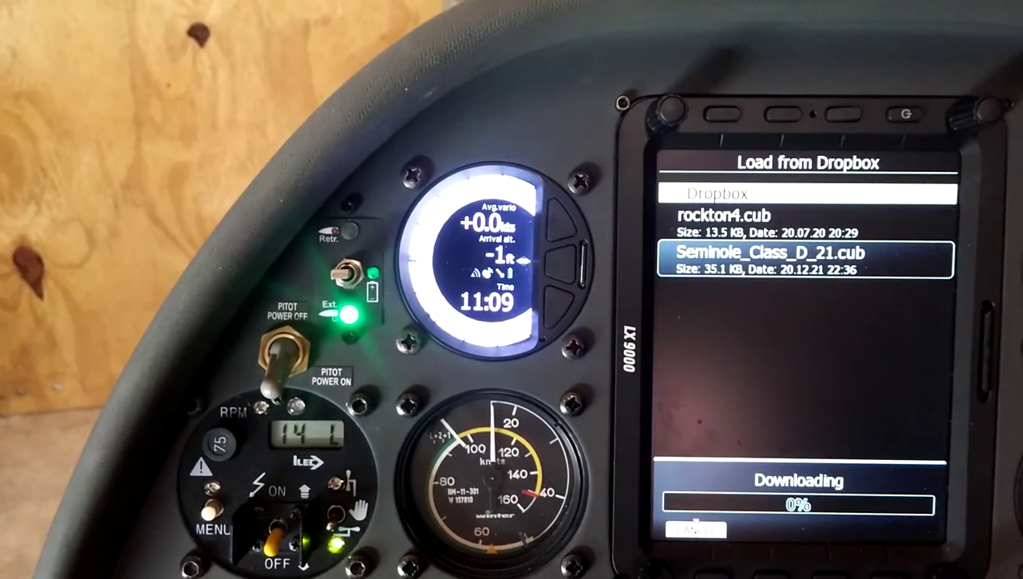